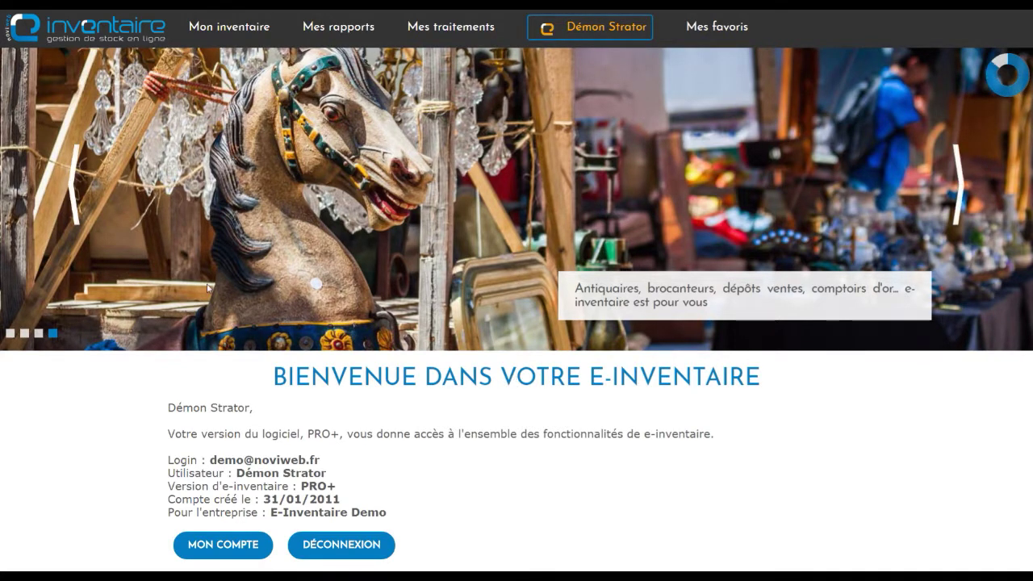
Step: Open the articles list of the inventory and reset the article selection to zero
mouse_move(218, 27)
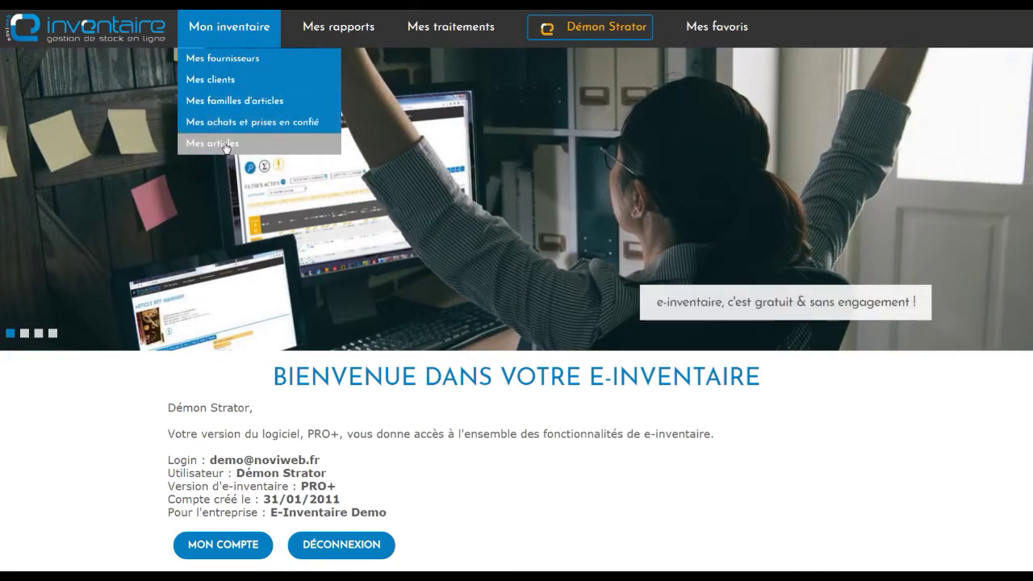
click(226, 148)
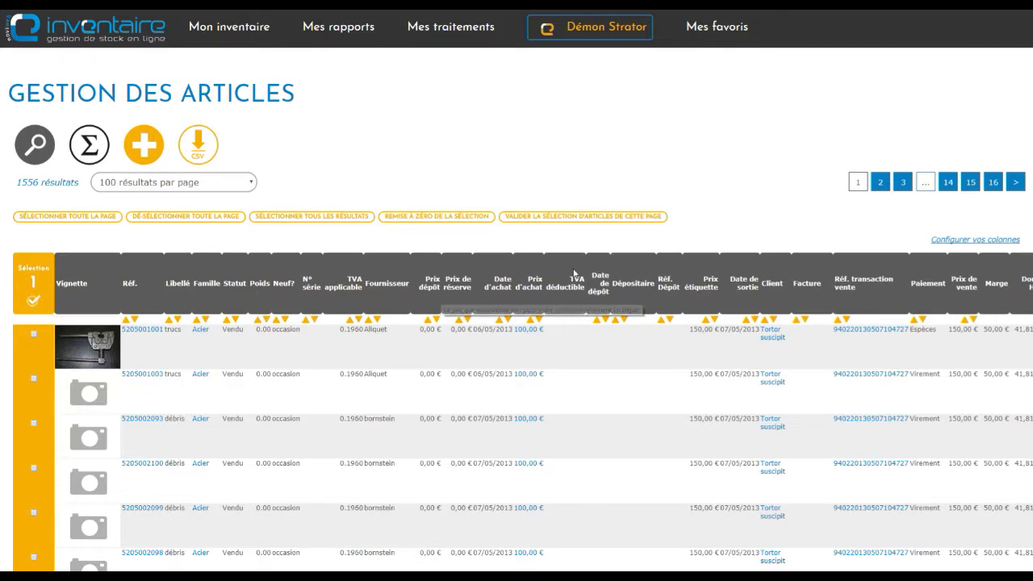
click(437, 218)
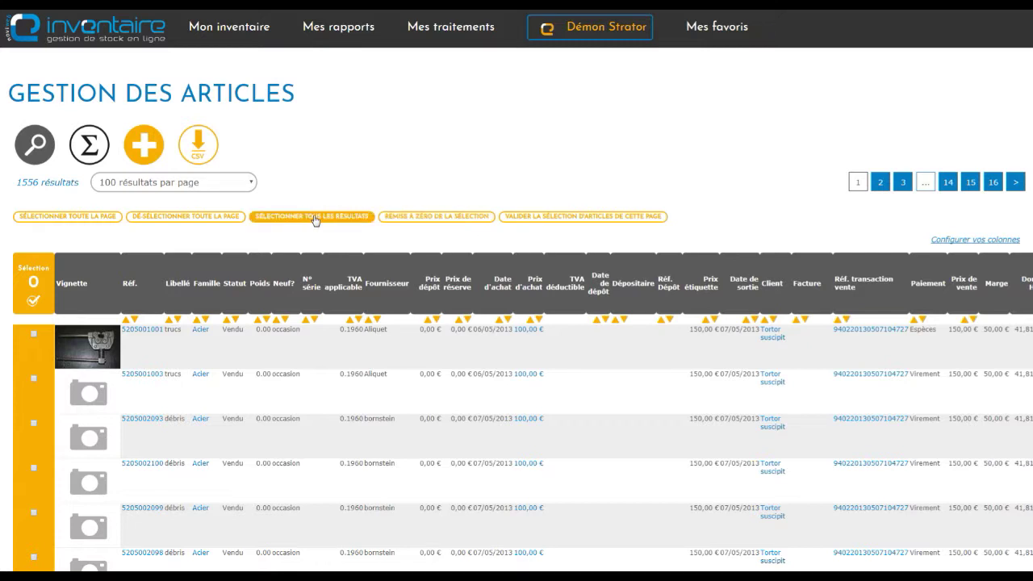
Step: Open the article search filters and set the Statut criterion to Stock
click(36, 147)
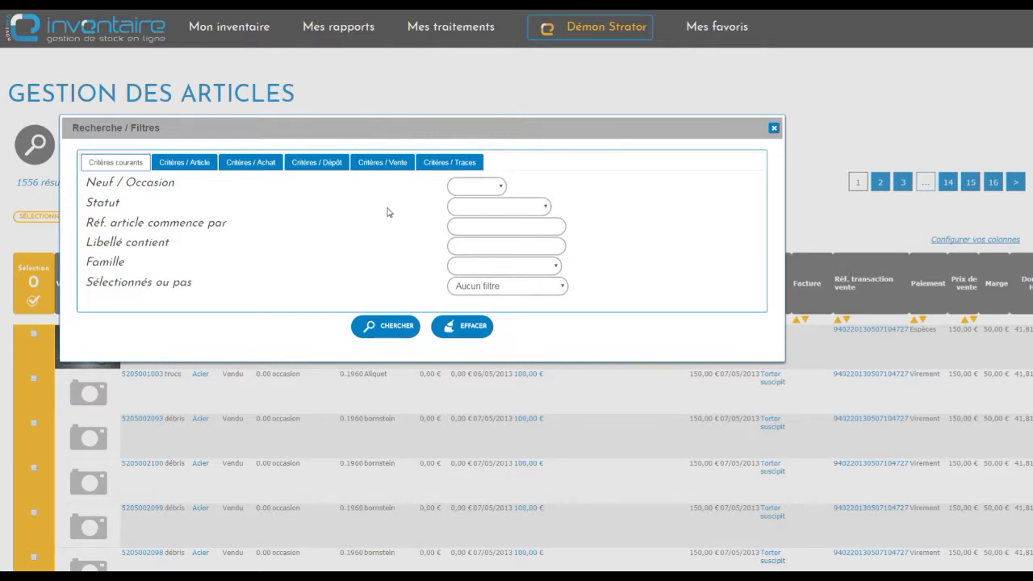
click(469, 212)
click(469, 232)
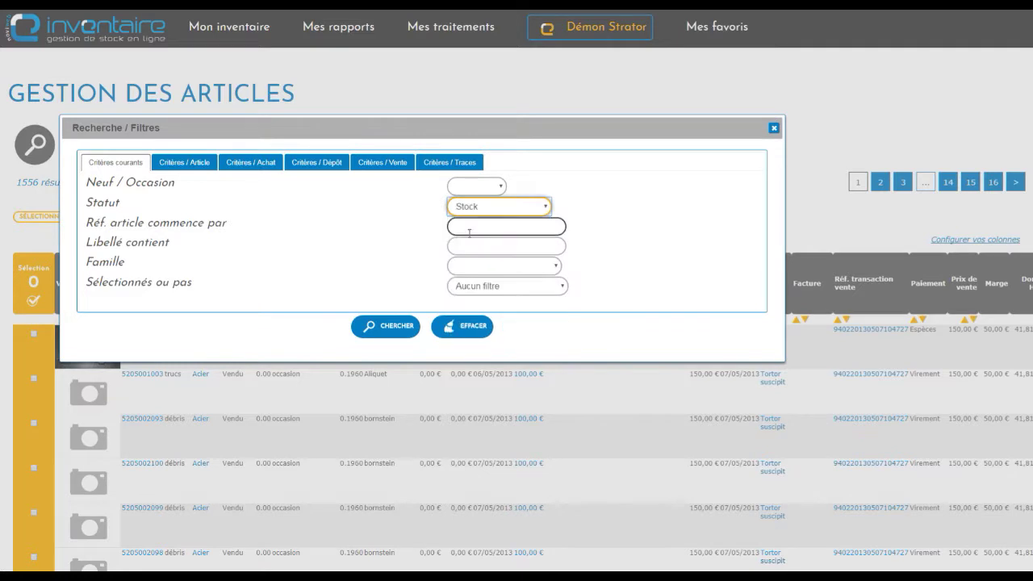
click(397, 249)
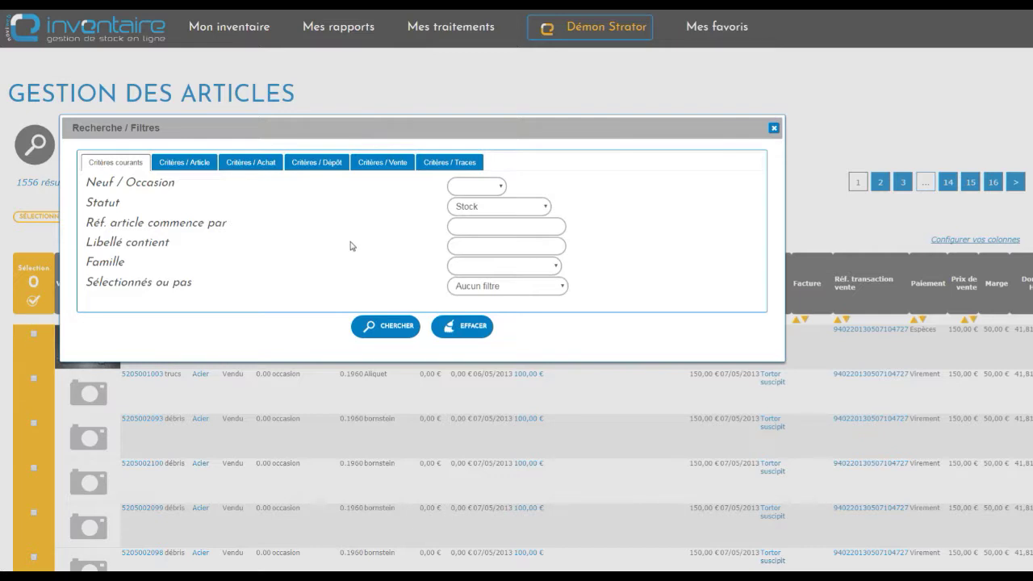
Step: Set the label criterion to contain "boucle" and the family criterion to Bijoux fantaisie
click(469, 247)
text(boucl)
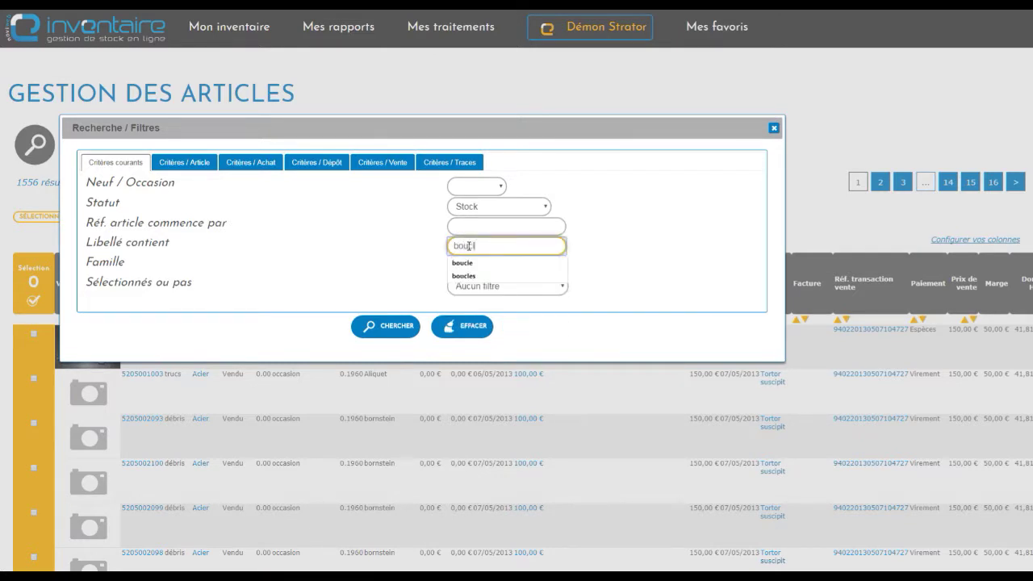
text(e)
click(413, 252)
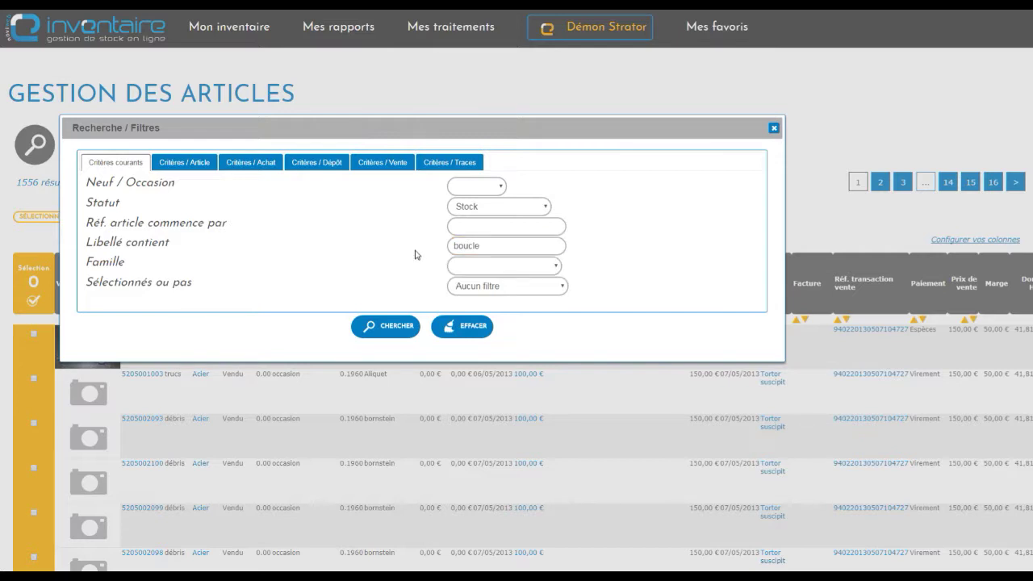
click(491, 266)
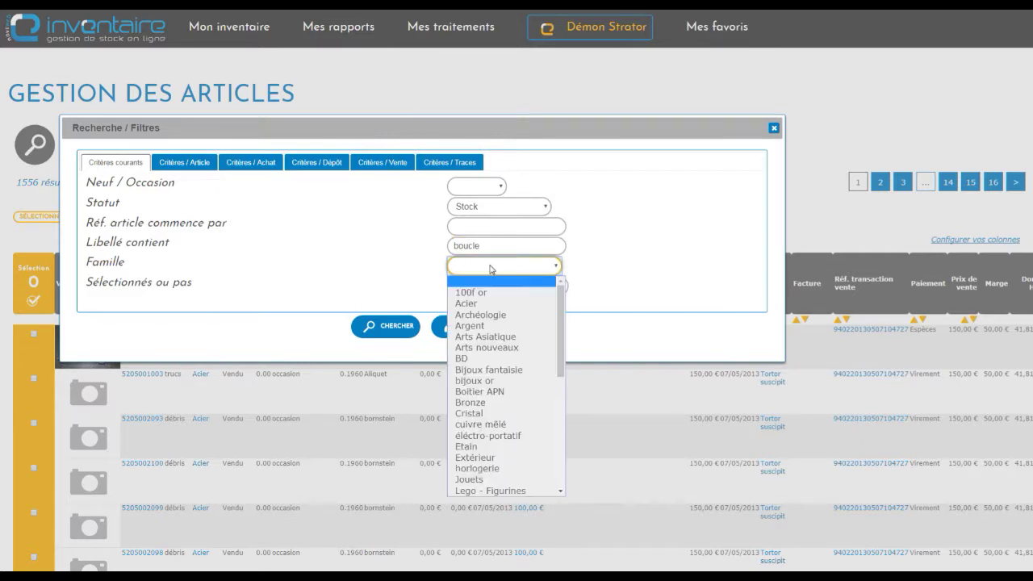
text(bi)
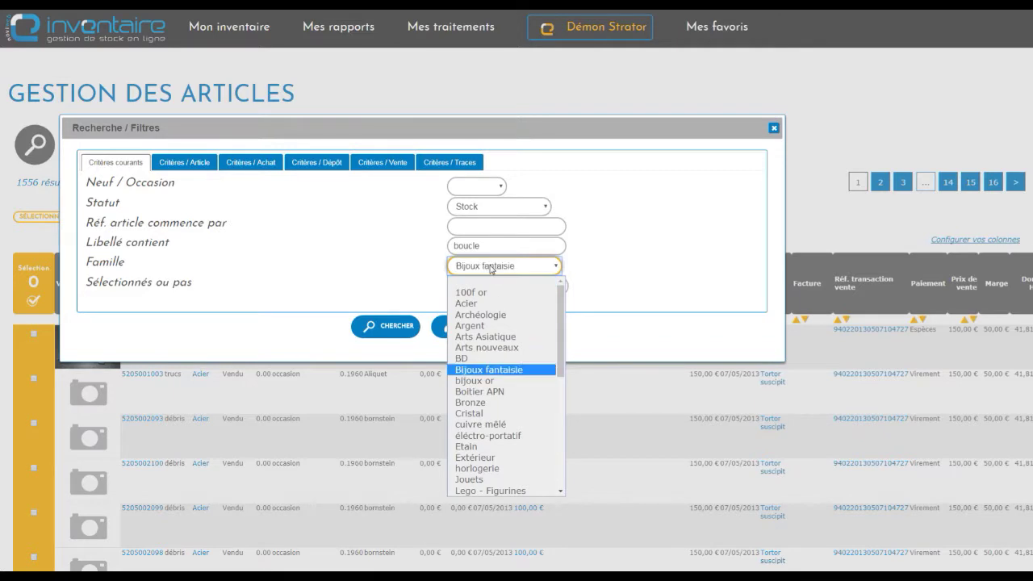
click(504, 372)
click(638, 270)
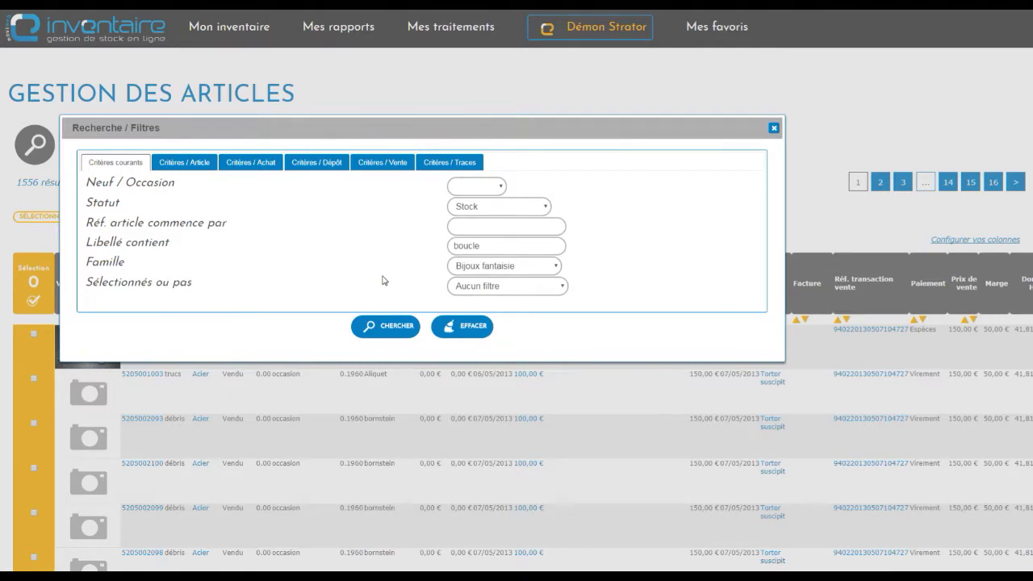
Step: Add a purchase criterion limiting the purchase date to 01/01/2018 or earlier and run the search
click(260, 161)
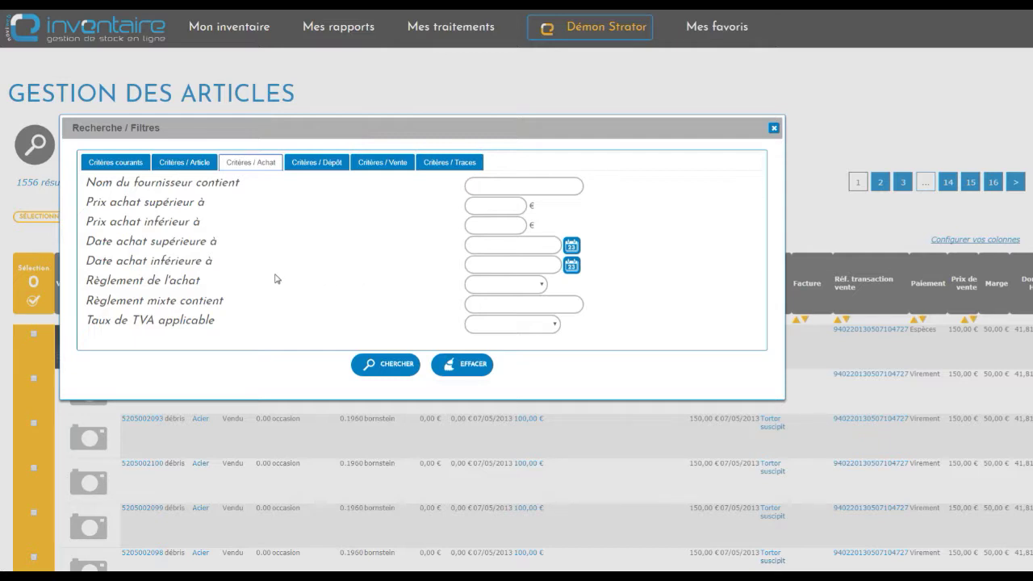
click(480, 265)
click(575, 268)
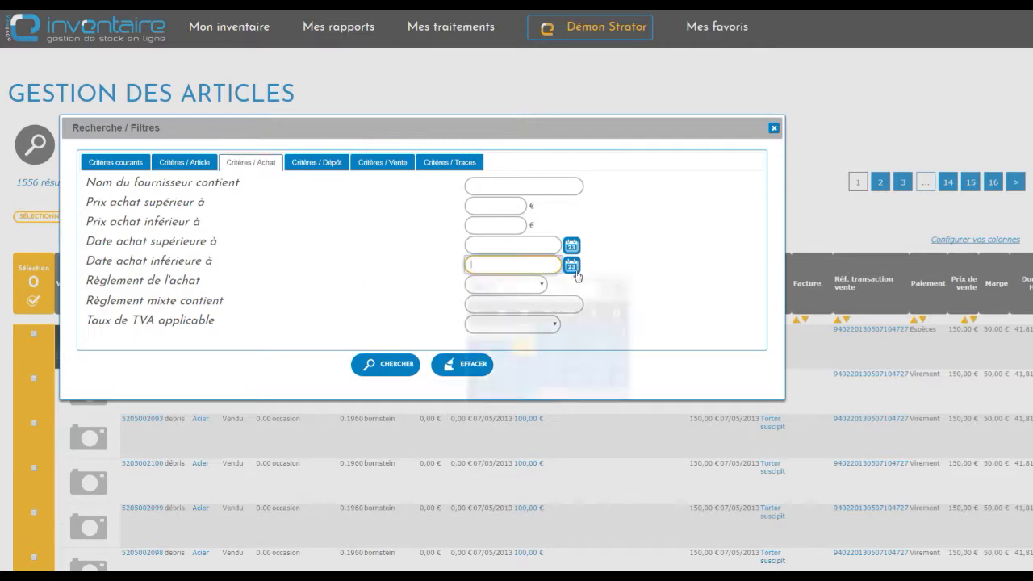
click(478, 287)
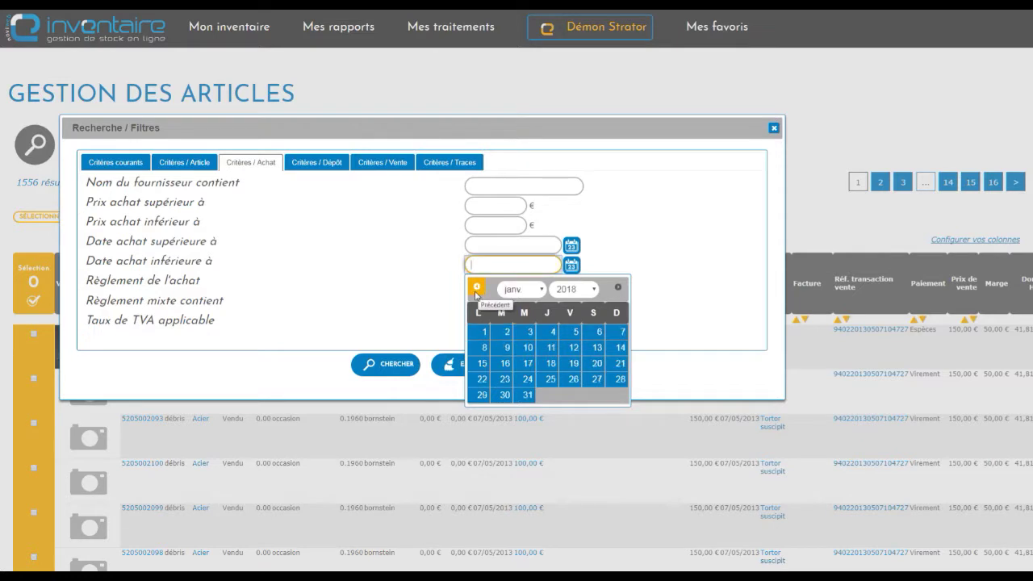
click(484, 334)
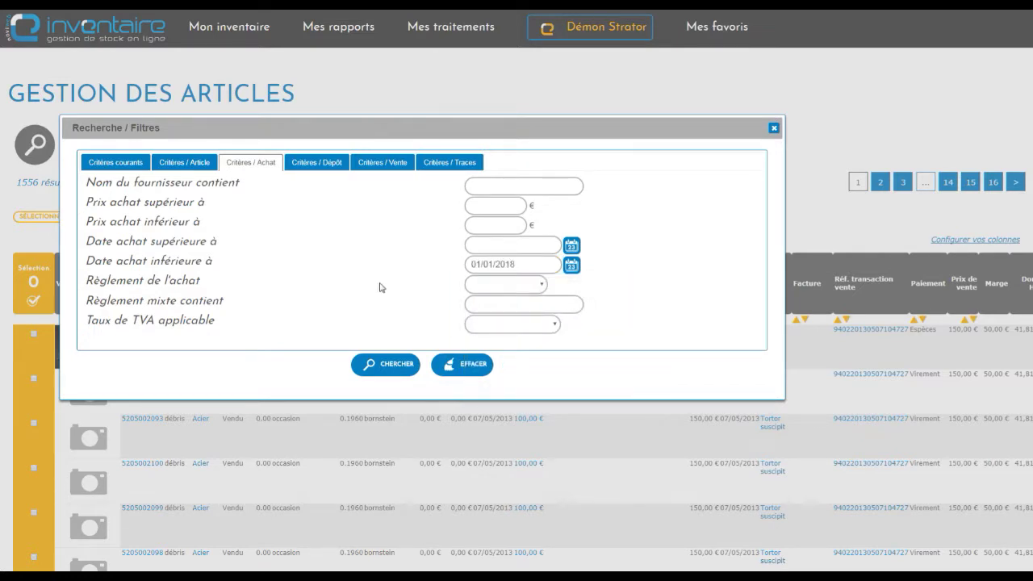
click(391, 367)
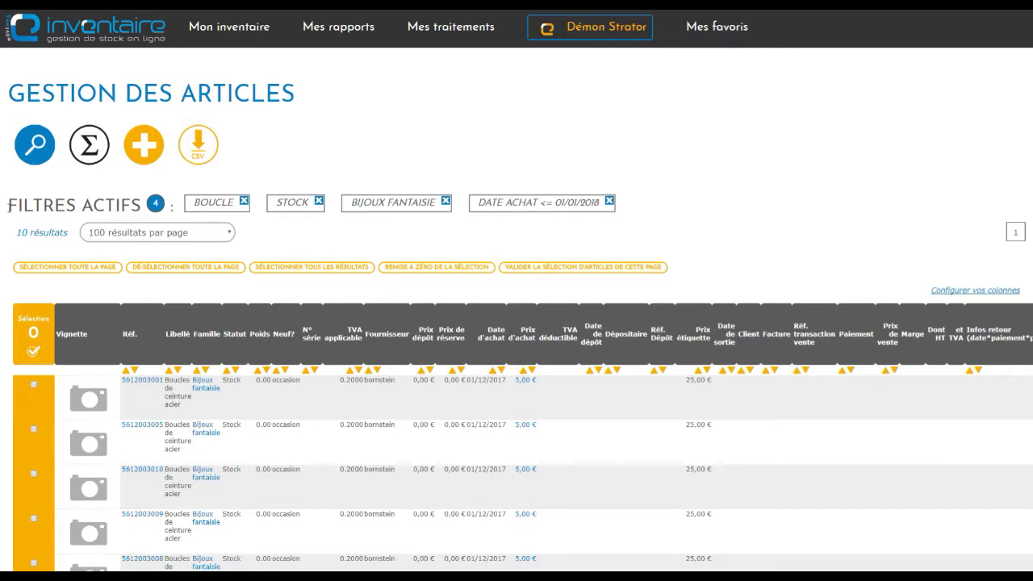
drag(8, 205, 121, 207)
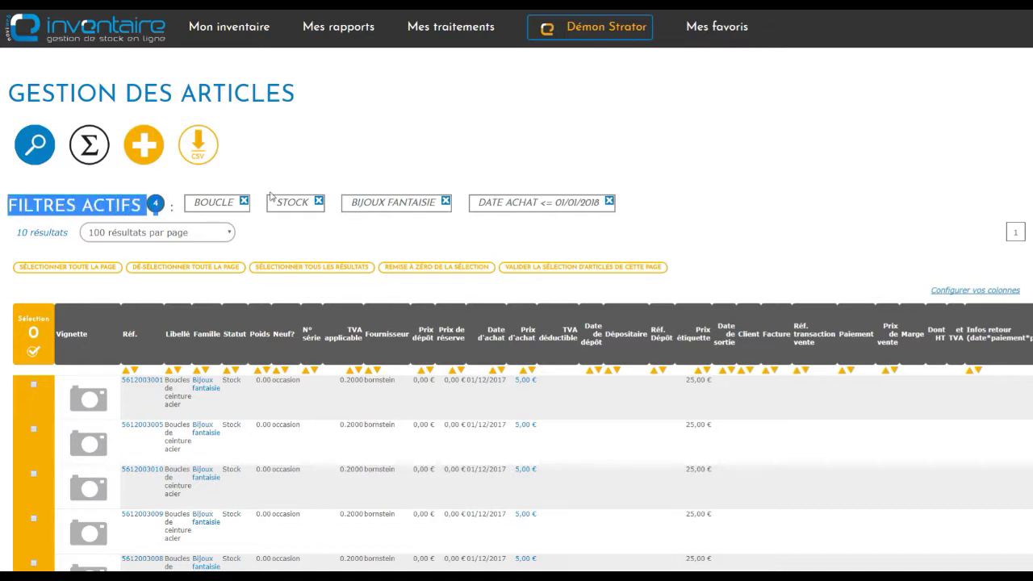
click(238, 192)
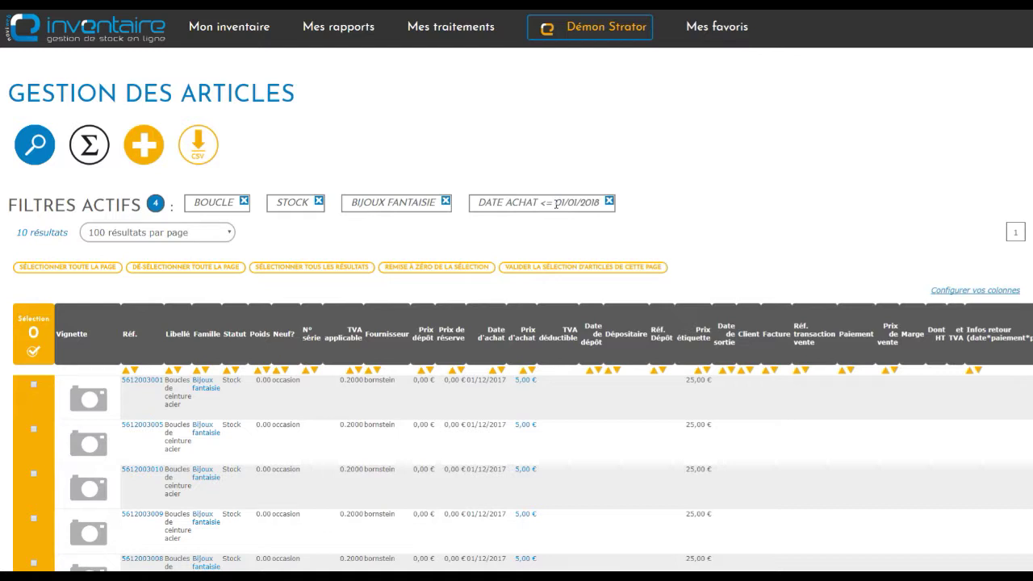
Step: Replace the active purchase-date filter with purchases dated 01/01/2018 or later and run the search
click(610, 203)
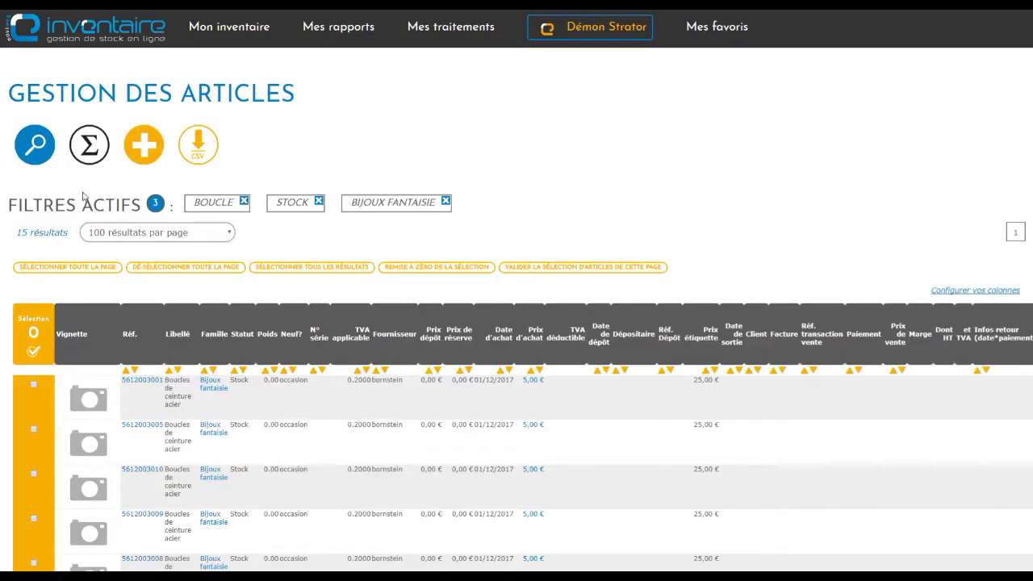
click(44, 155)
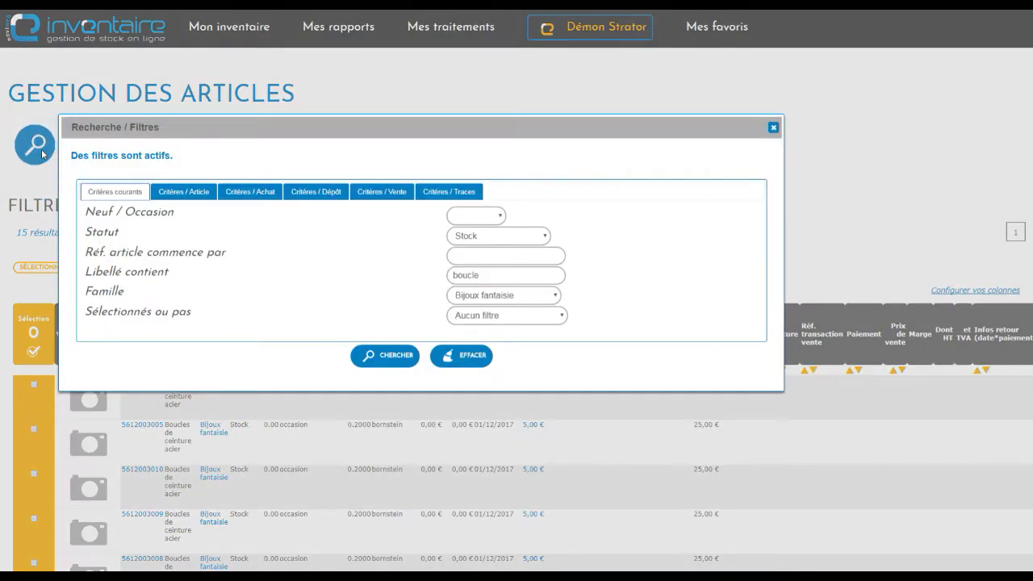
click(253, 193)
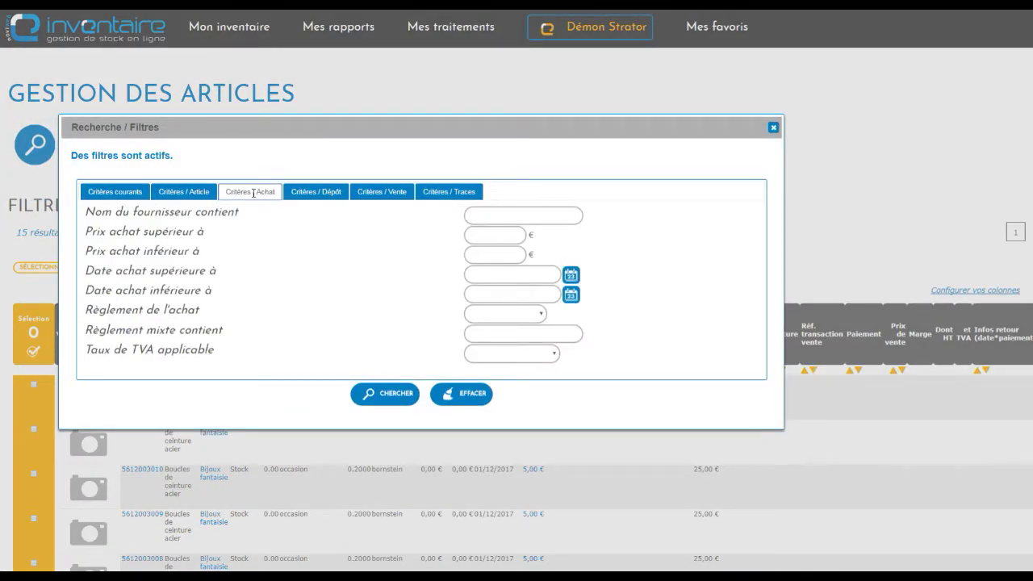
click(572, 276)
click(571, 276)
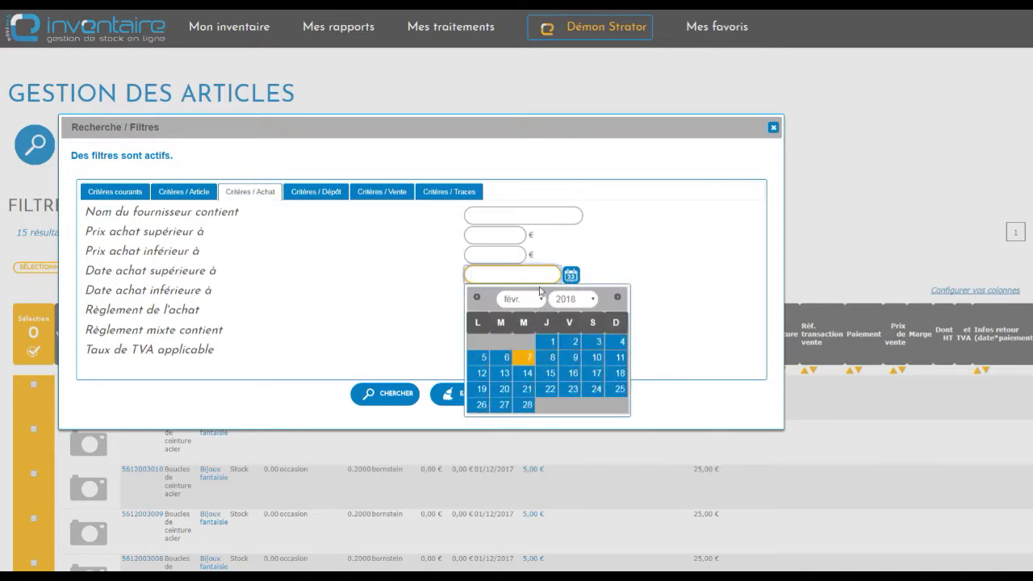
click(476, 297)
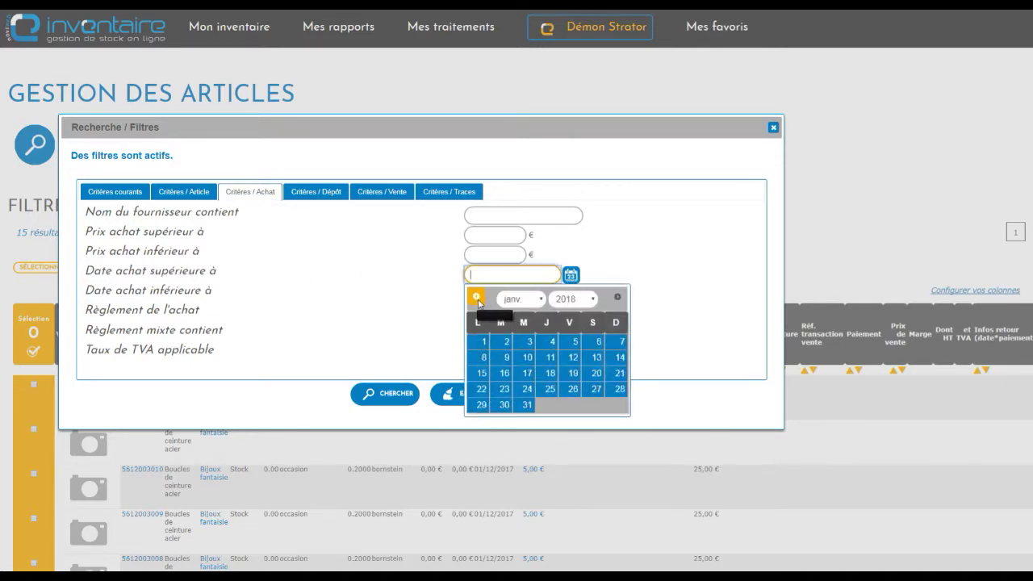
click(482, 343)
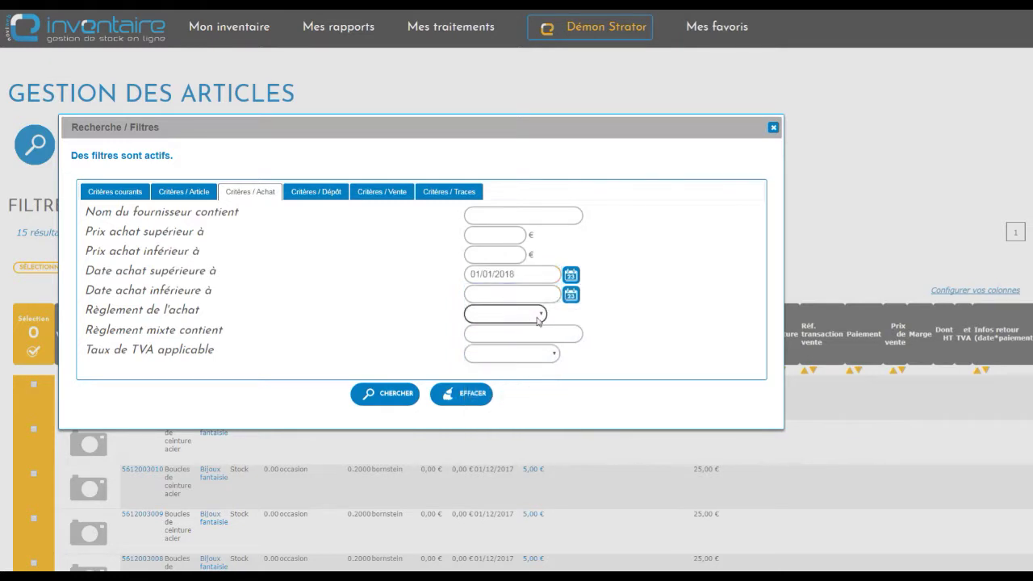
click(398, 399)
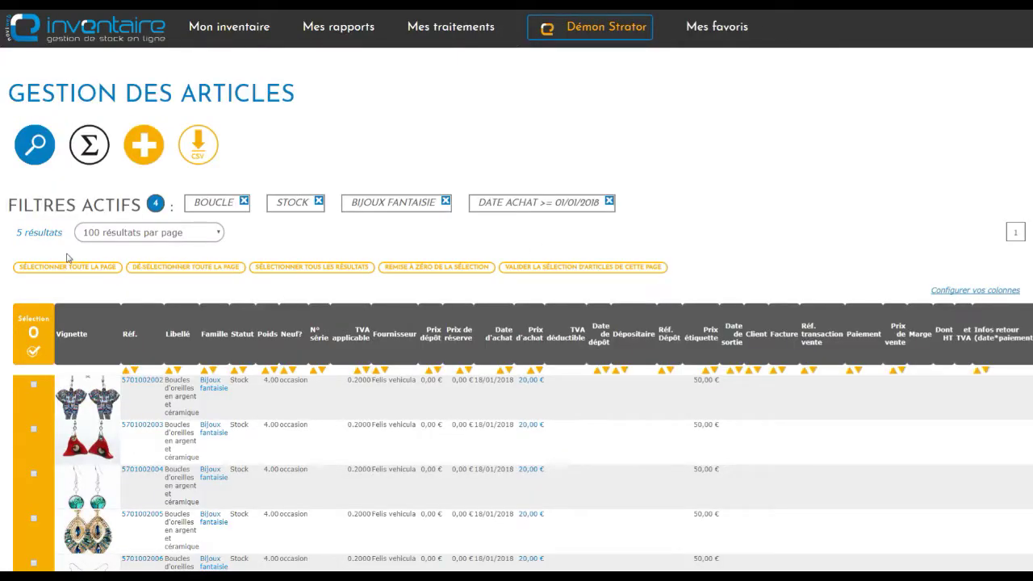
drag(18, 232, 66, 235)
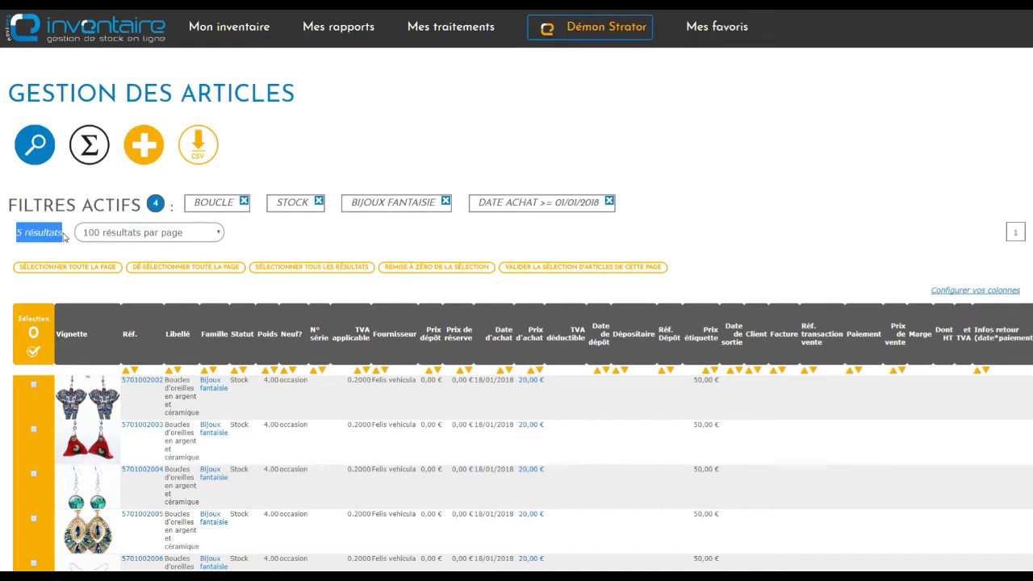
click(352, 242)
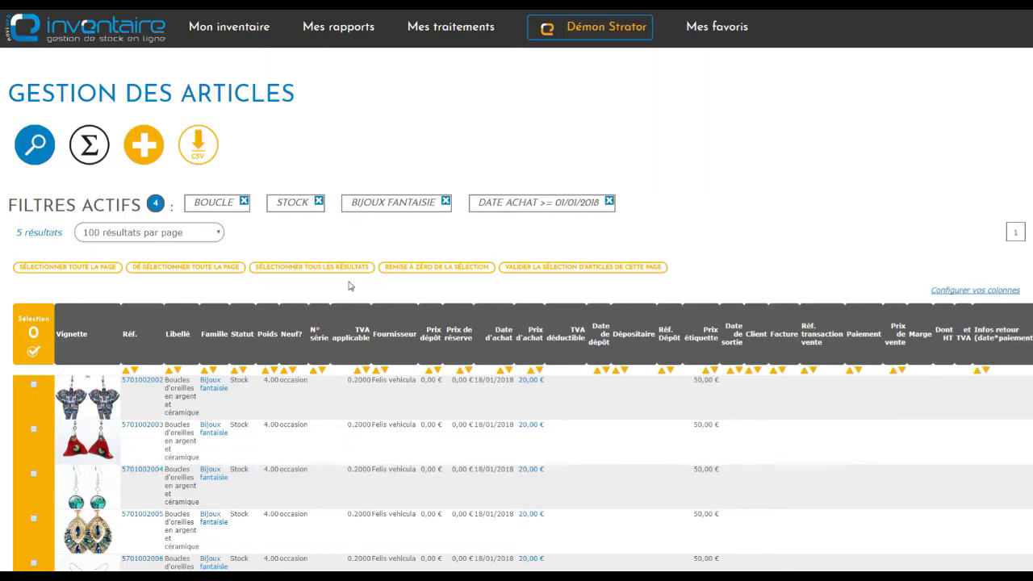
Step: Select the first and last earring articles in the results and validate this page's selection
scroll(369, 315, down, 1)
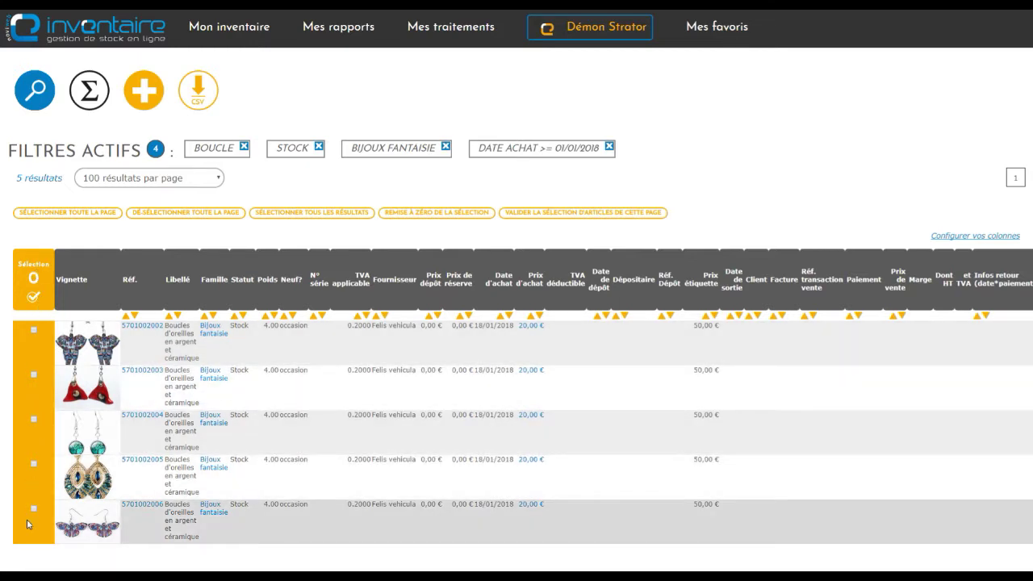
click(34, 331)
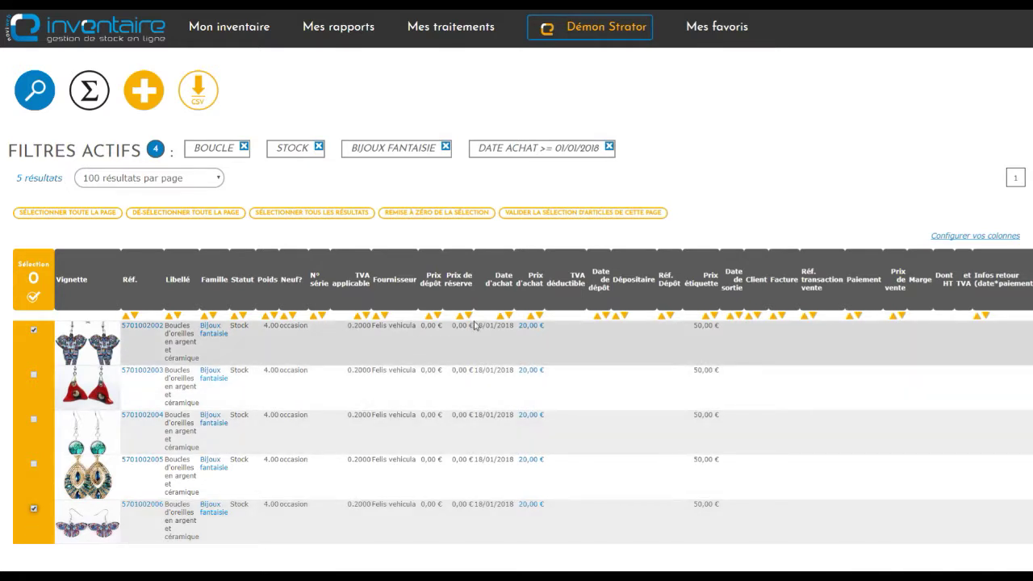
click(555, 214)
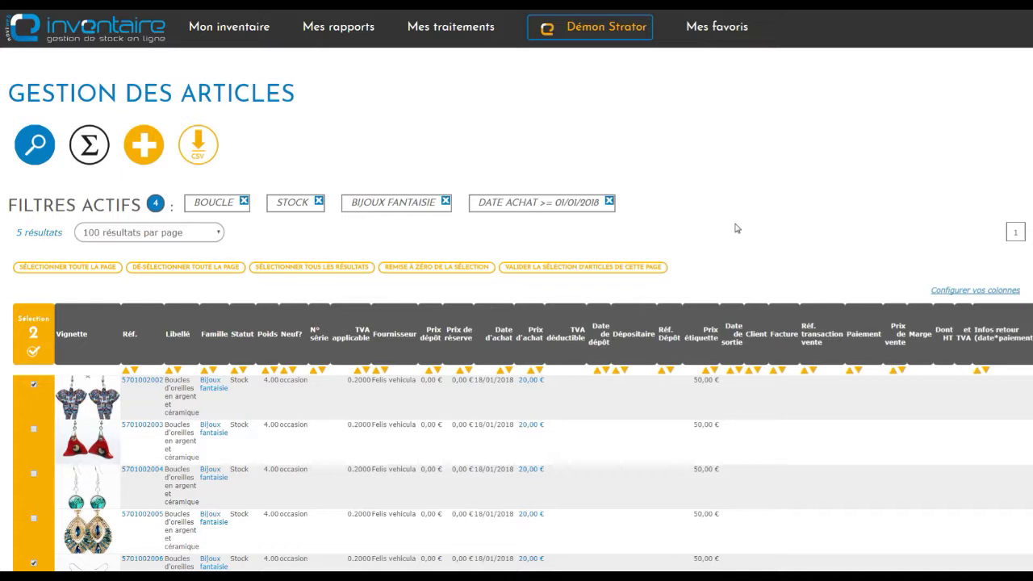
Step: Remove the Bijoux fantaisie and boucle filters from the active filters
click(447, 201)
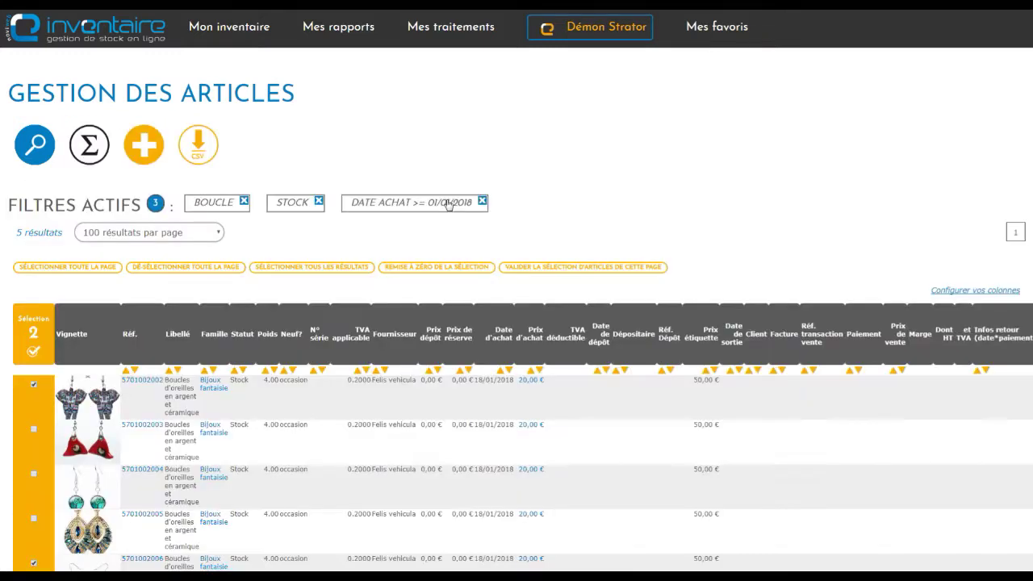
click(244, 202)
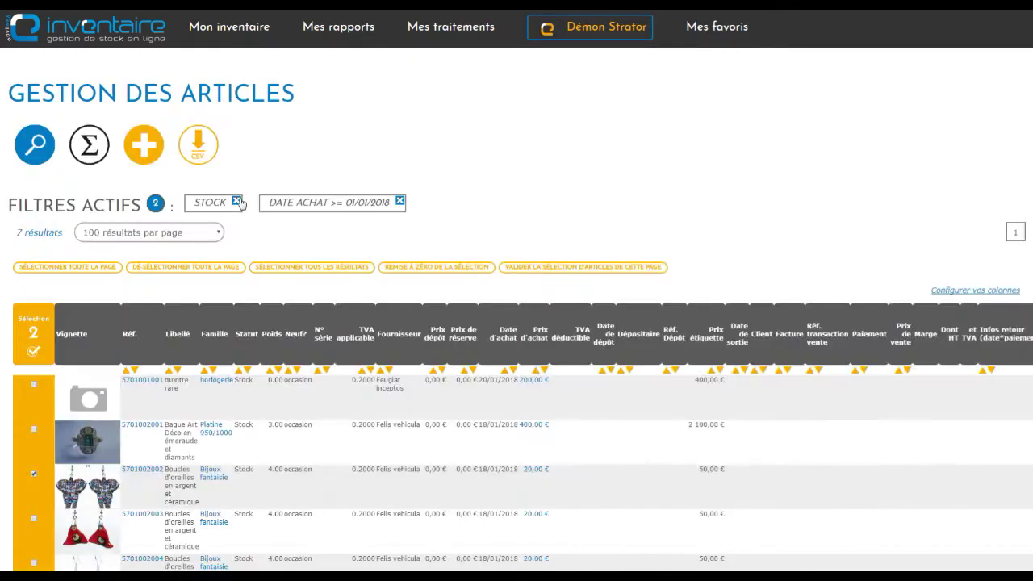
Step: Search for articles whose label contains art déco, select the ring found and validate this page's selection
click(35, 144)
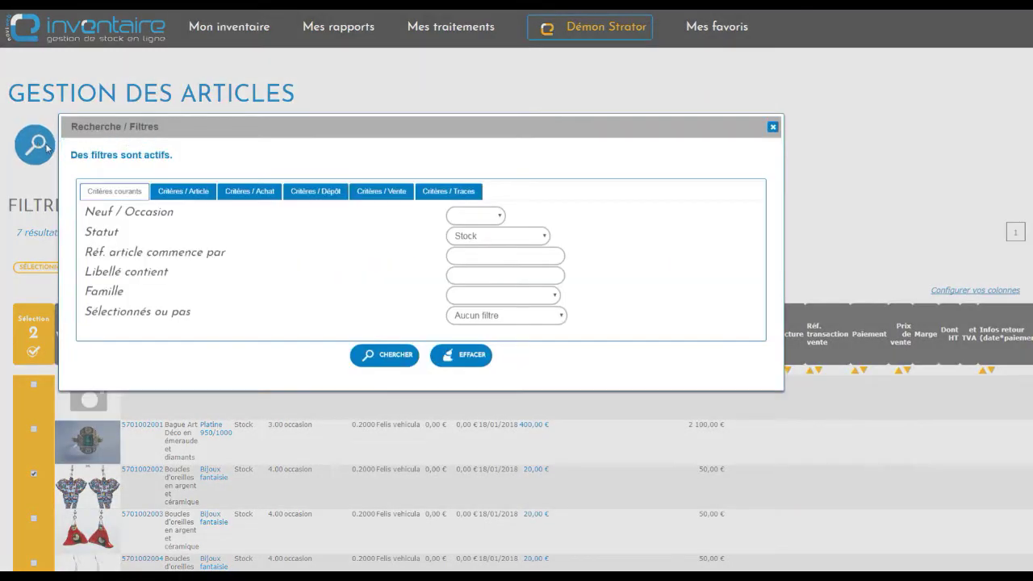
click(457, 278)
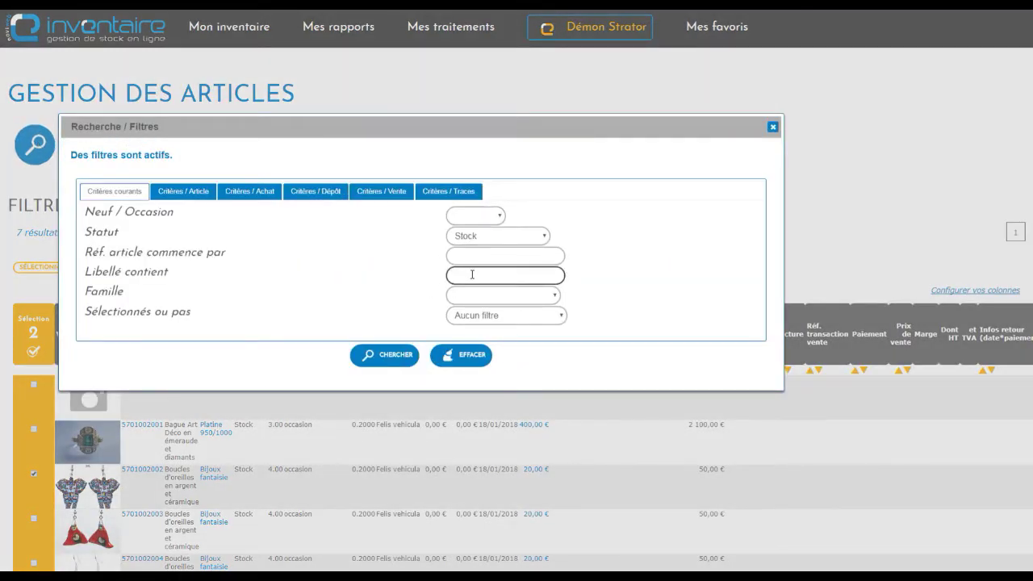
text(ar)
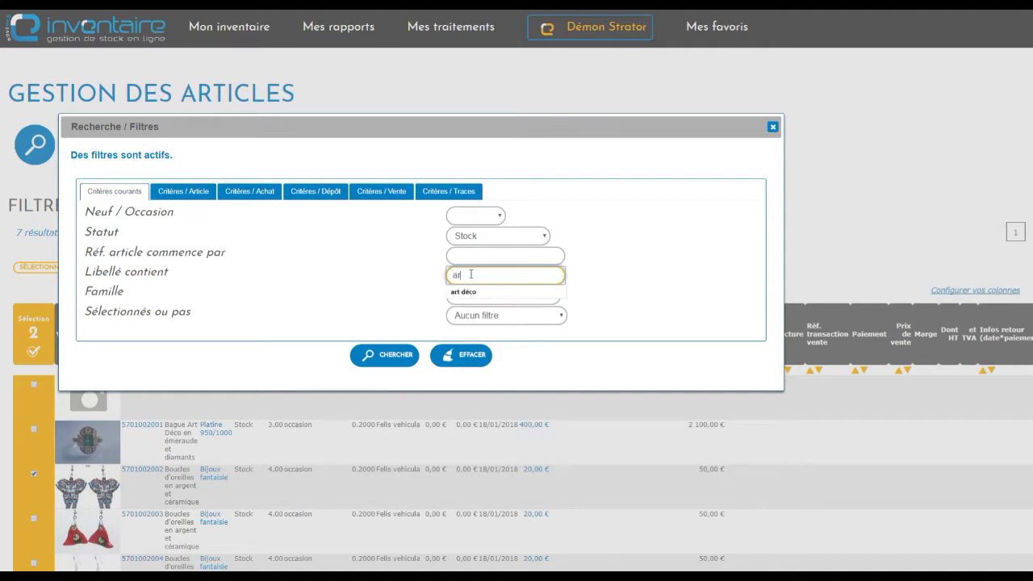
text(t déco)
click(403, 287)
click(397, 357)
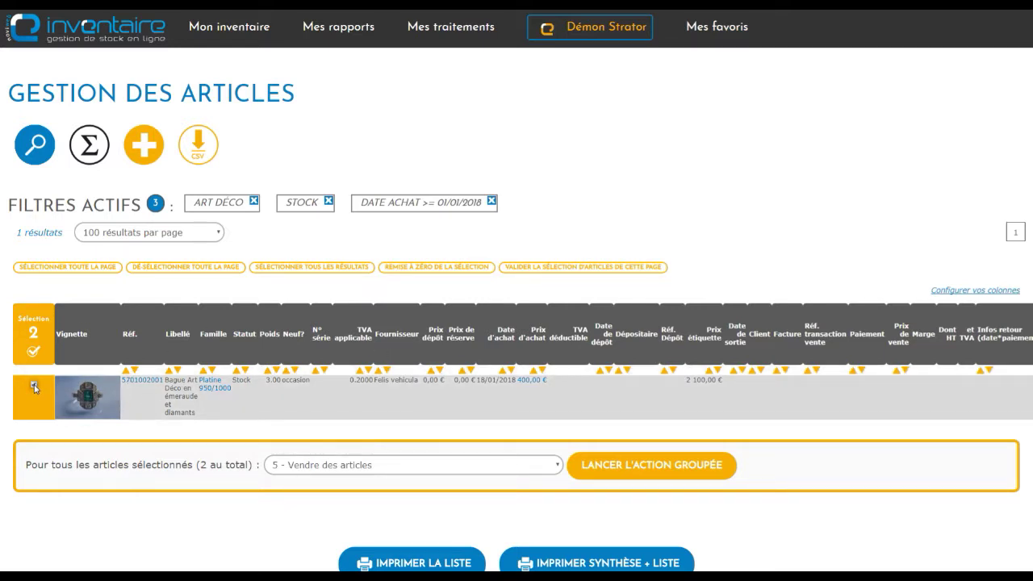
click(591, 272)
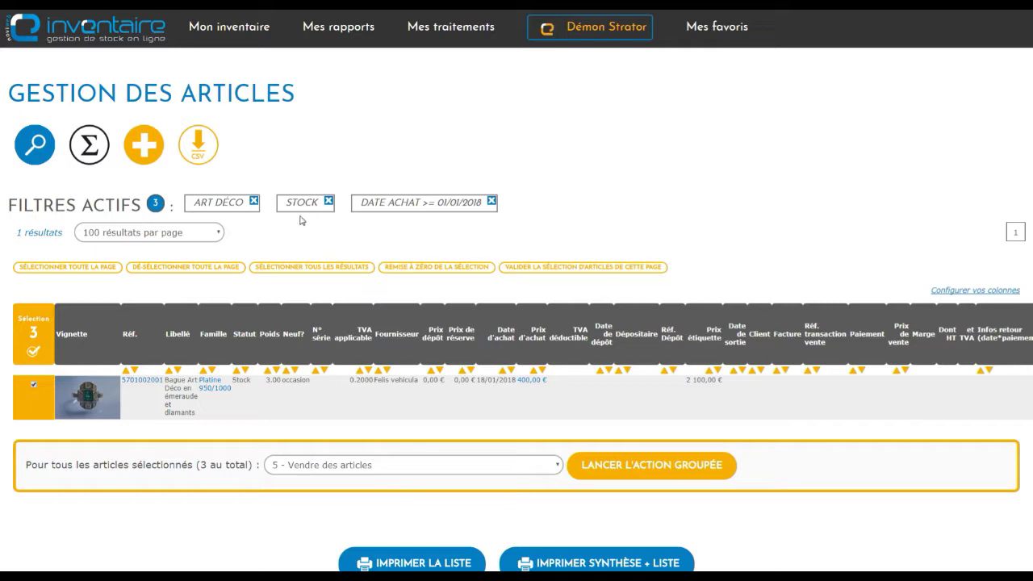
Step: Clear all active filters and run a search limited to the selected articles (Articles sélectionnés)
click(36, 150)
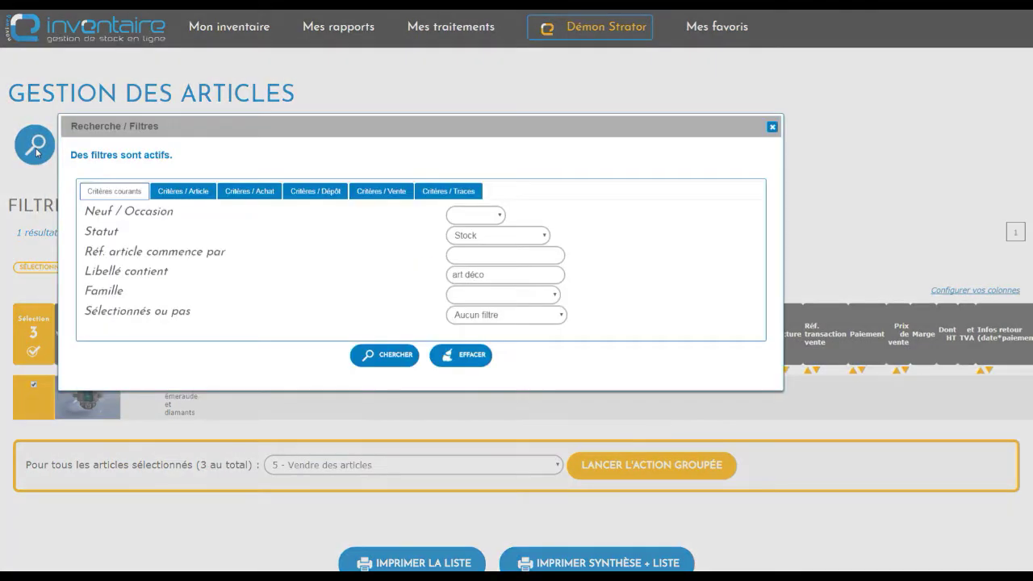
click(477, 360)
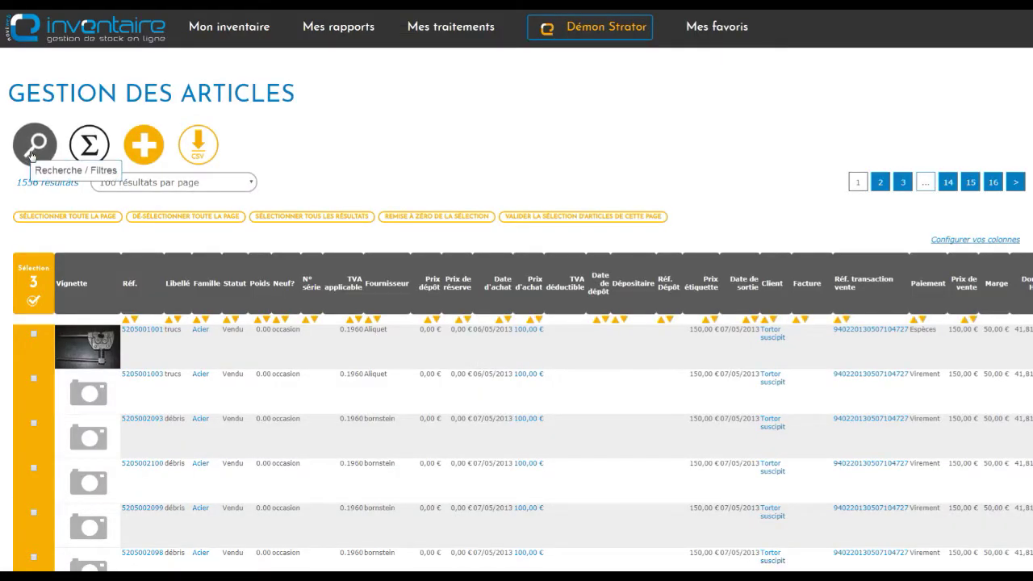
click(35, 146)
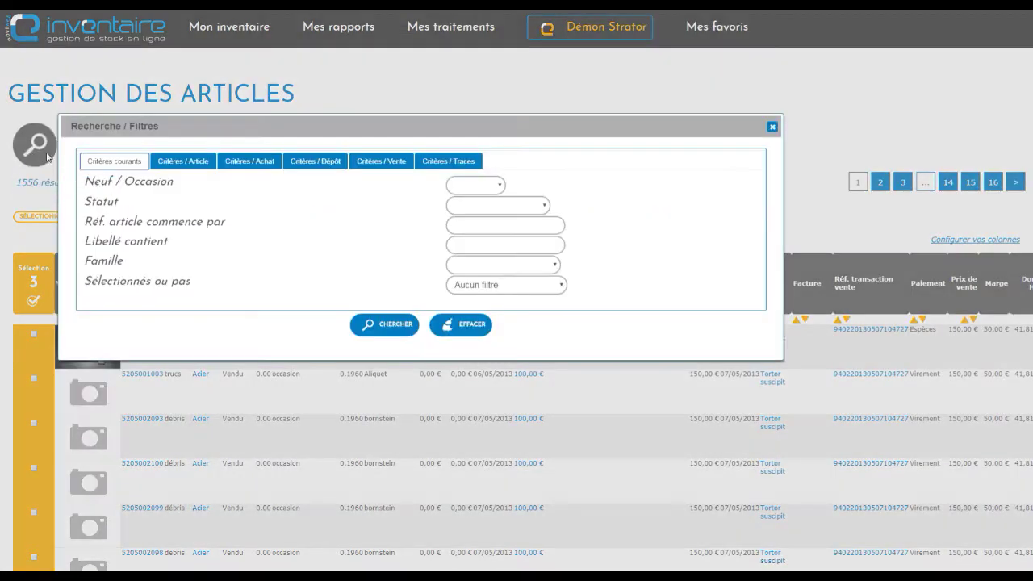
click(176, 216)
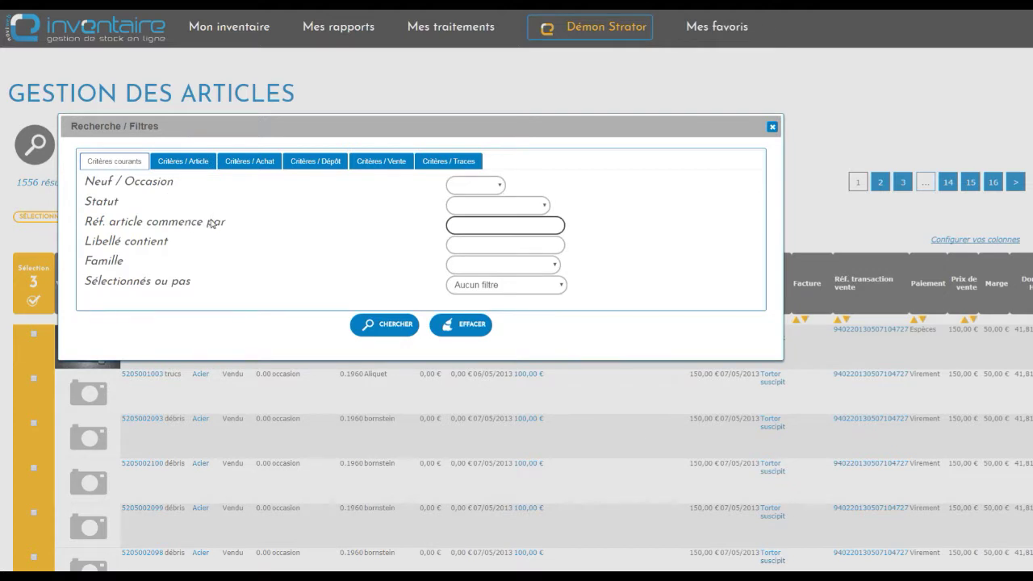
click(167, 289)
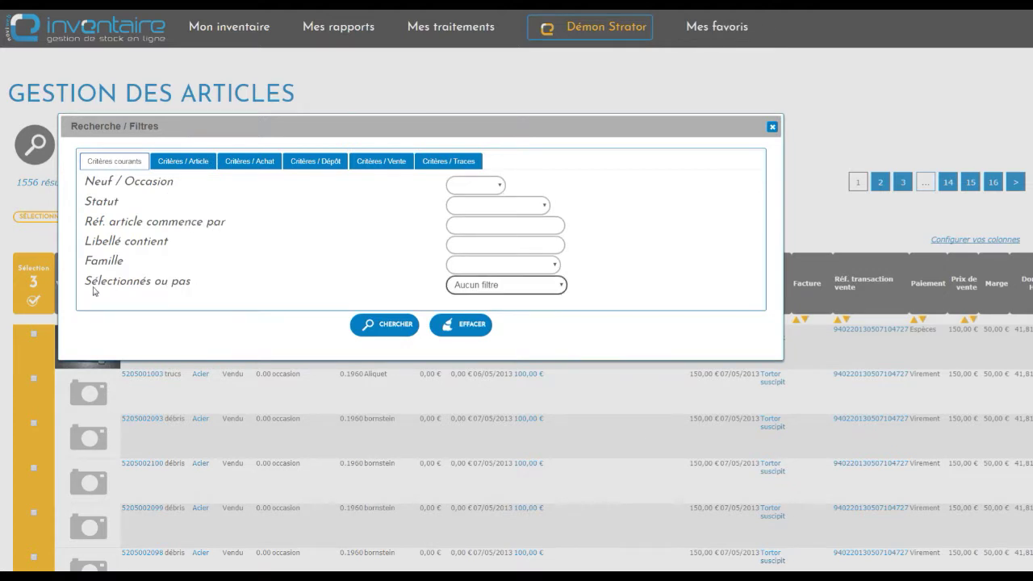
click(502, 286)
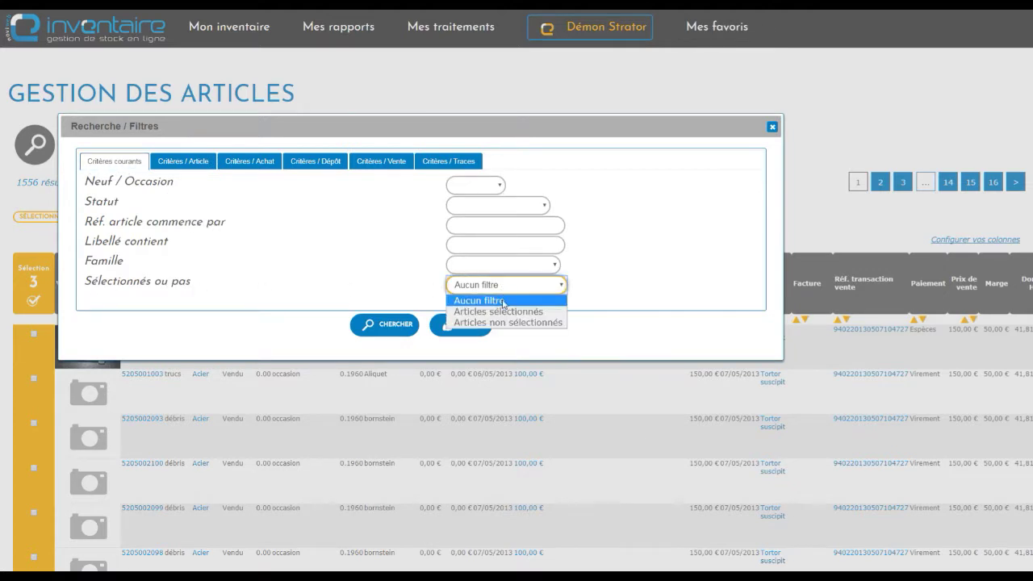
click(503, 314)
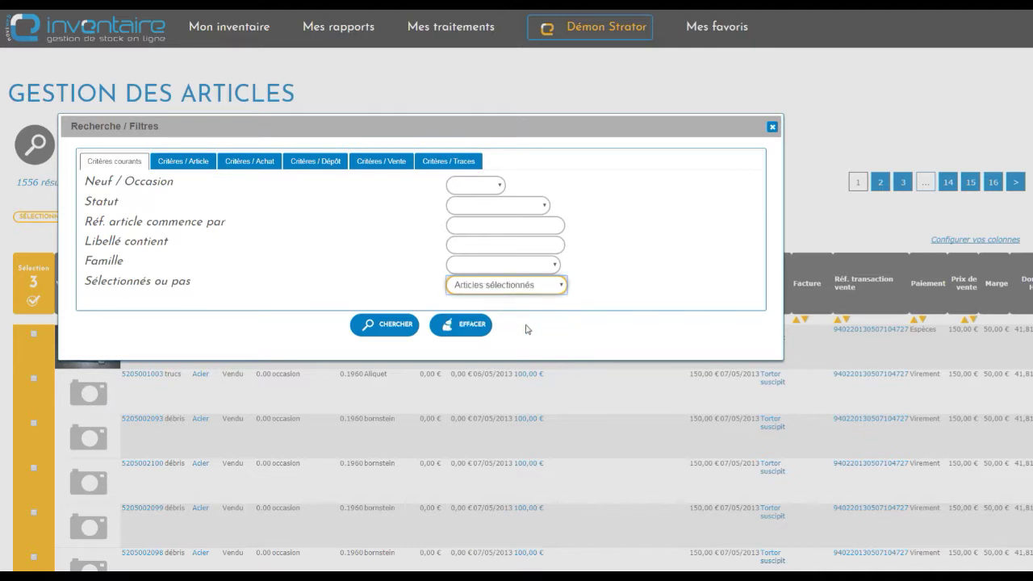
click(384, 327)
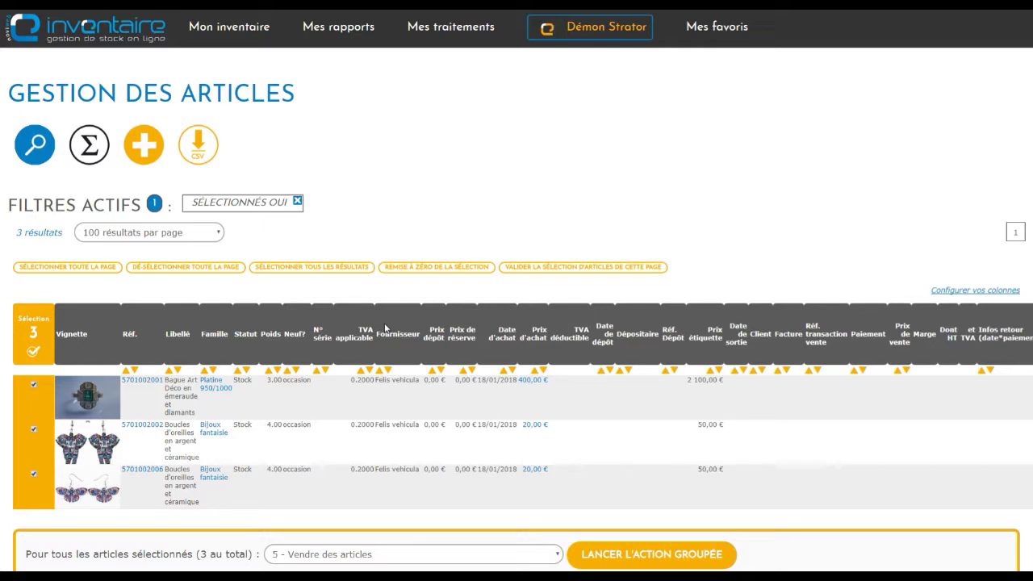
Step: Remove the selected-articles filter and launch the grouped action 5 - Vendre des articles for the current selection
click(298, 203)
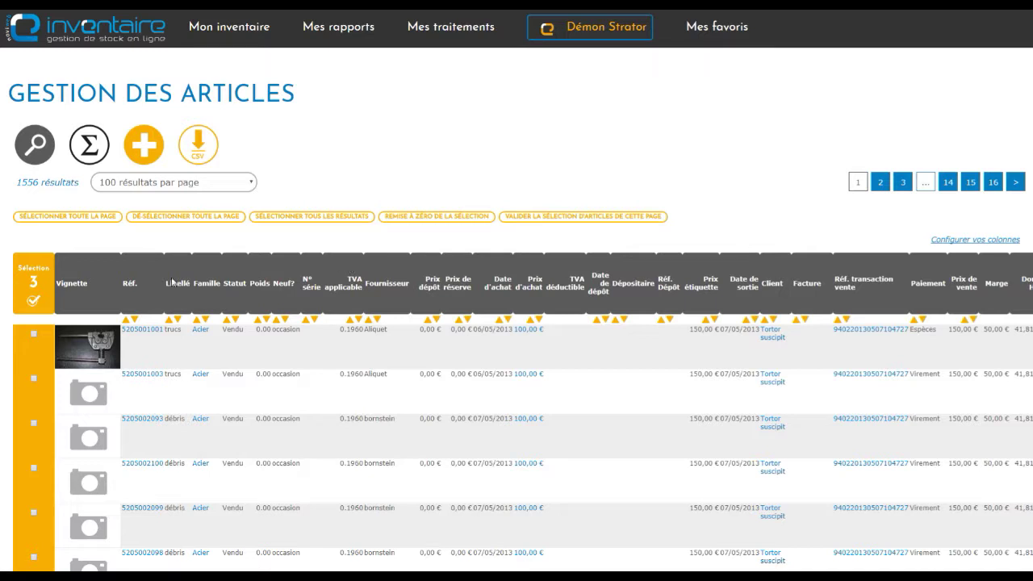
click(38, 280)
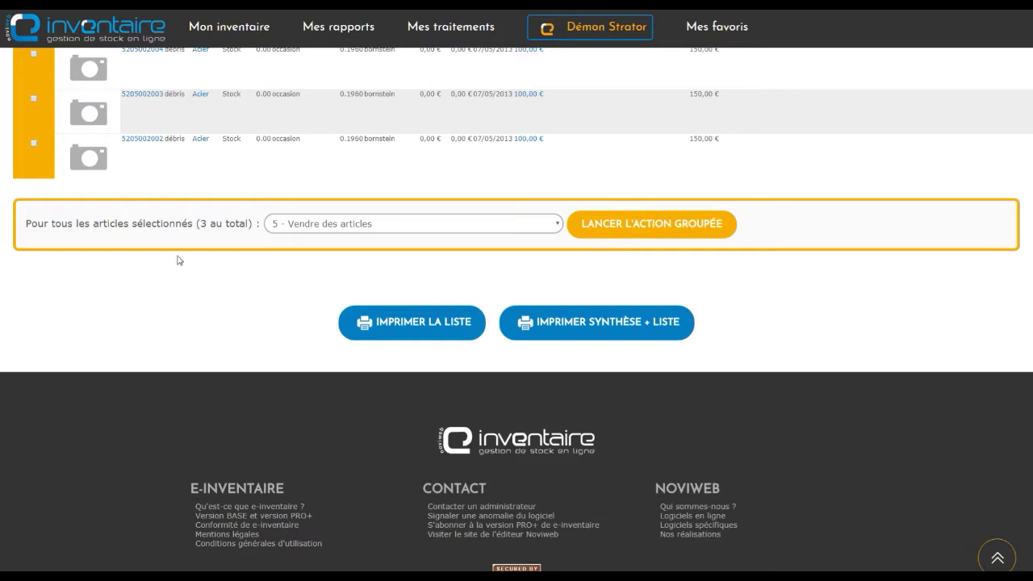
click(558, 227)
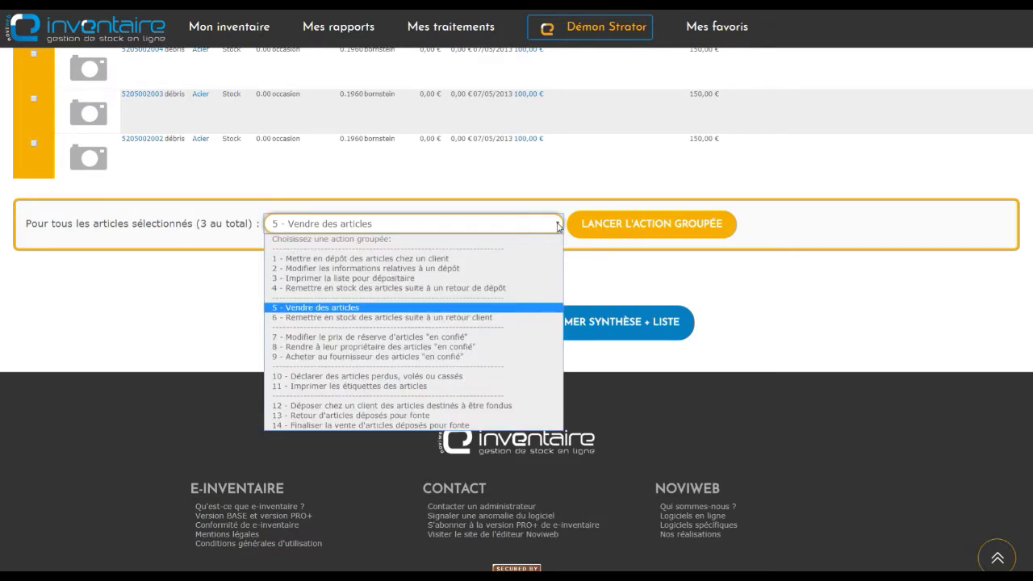
click(558, 227)
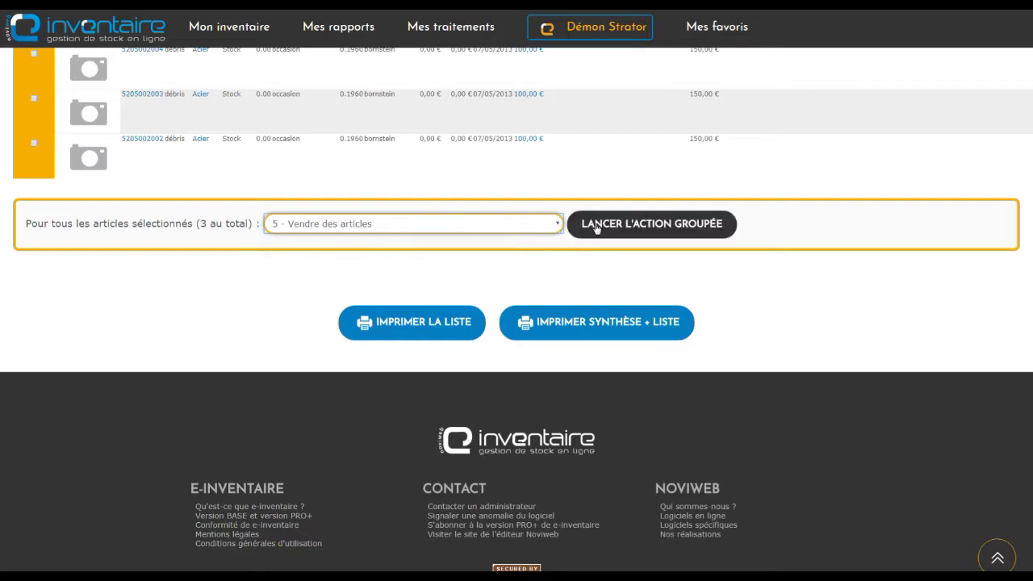
click(660, 225)
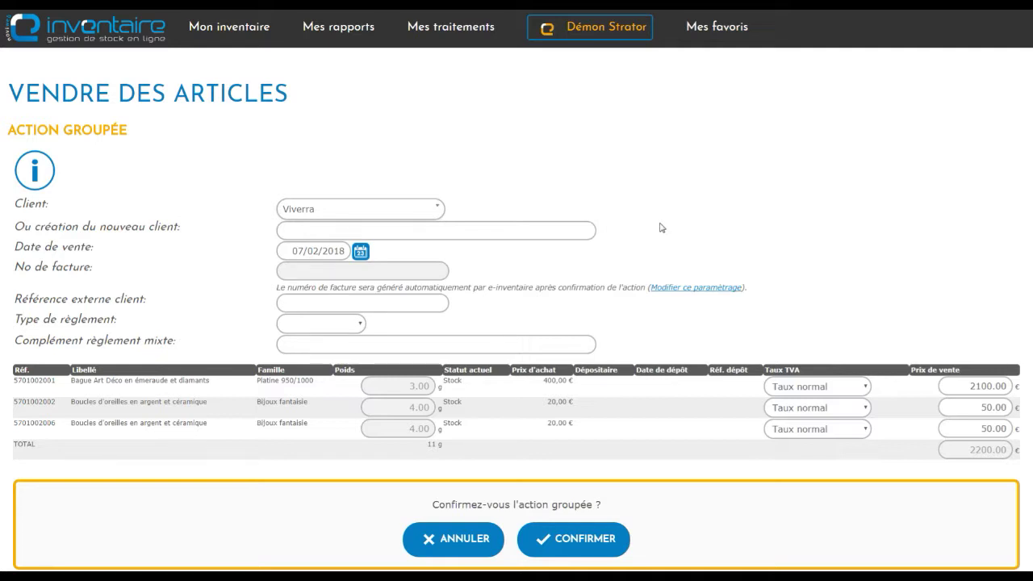
Step: Choose Vestibulum as the client of the grouped sale, leaving the new-client field empty
click(439, 211)
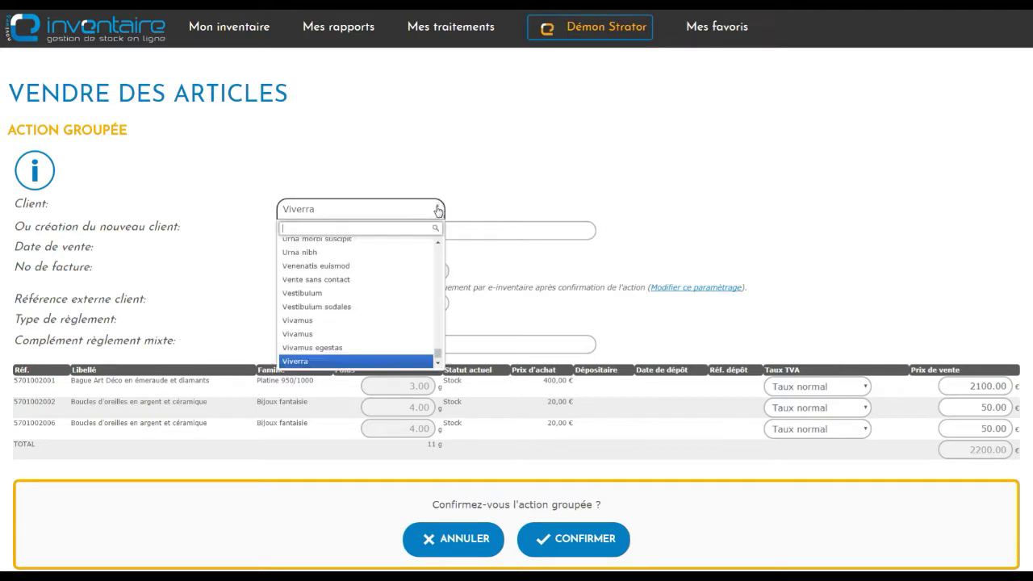
click(327, 299)
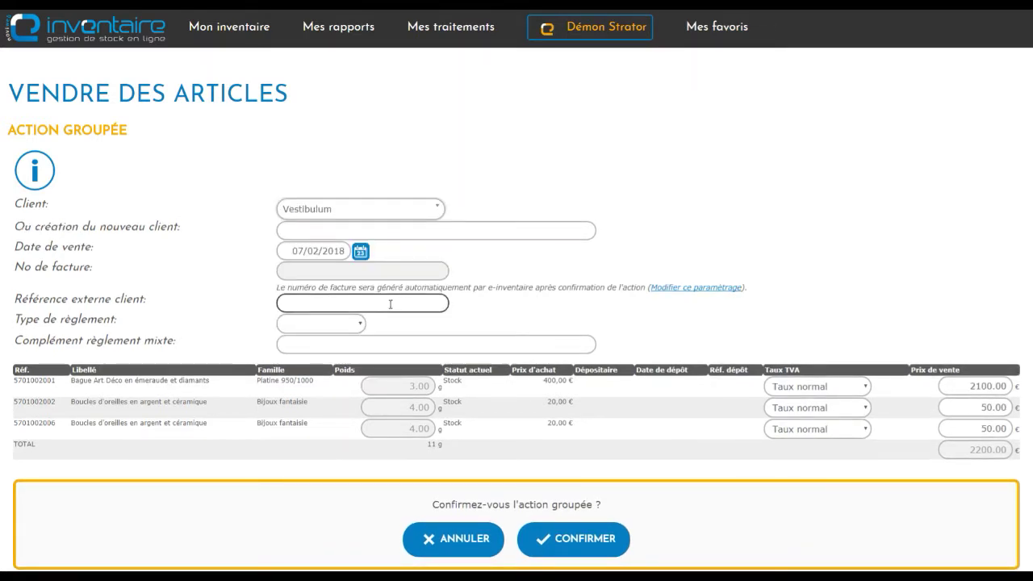
click(390, 232)
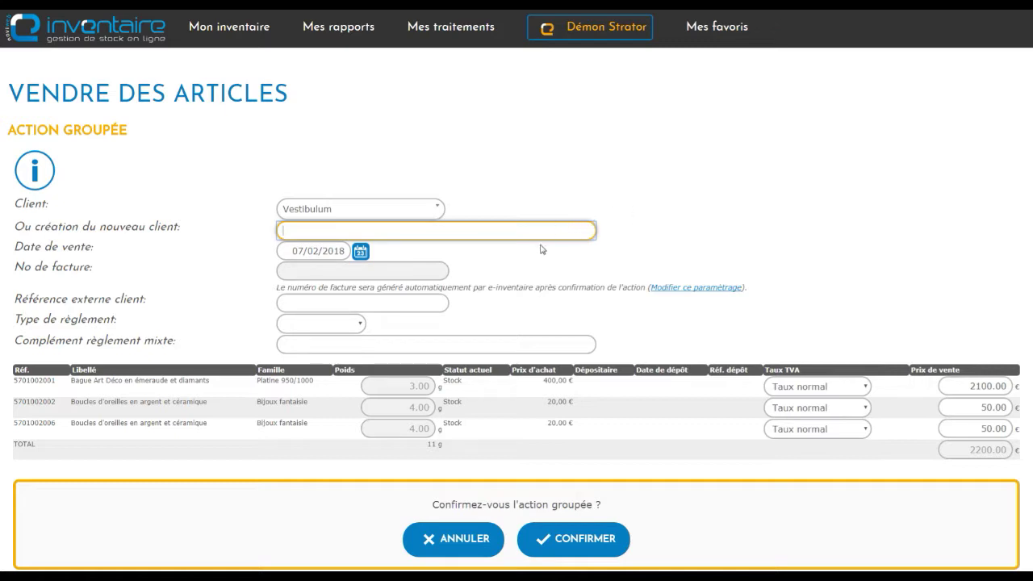
Step: Set the sale date to 05/02/2018 and the payment type to Chèque
click(361, 251)
click(296, 333)
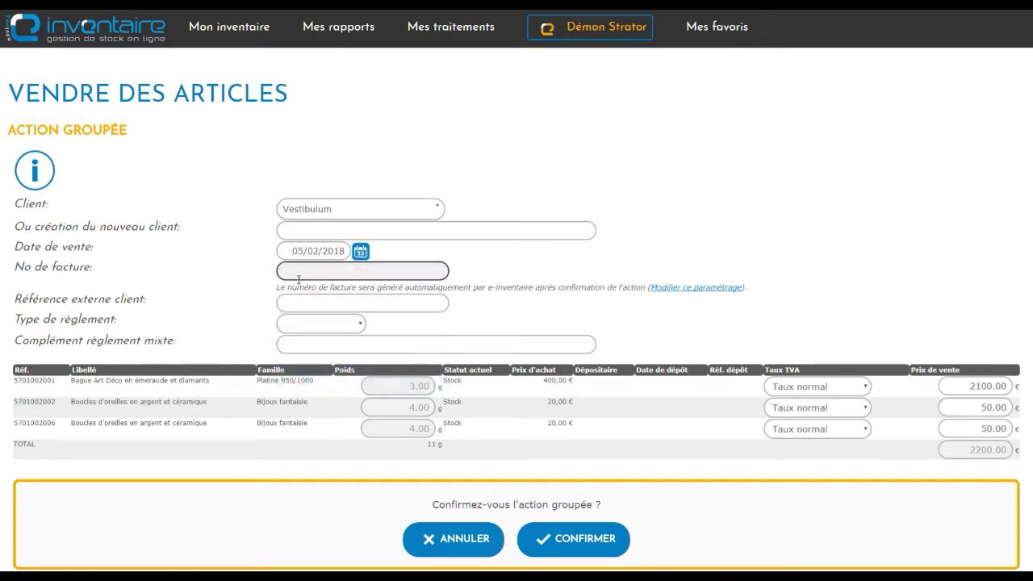
click(339, 324)
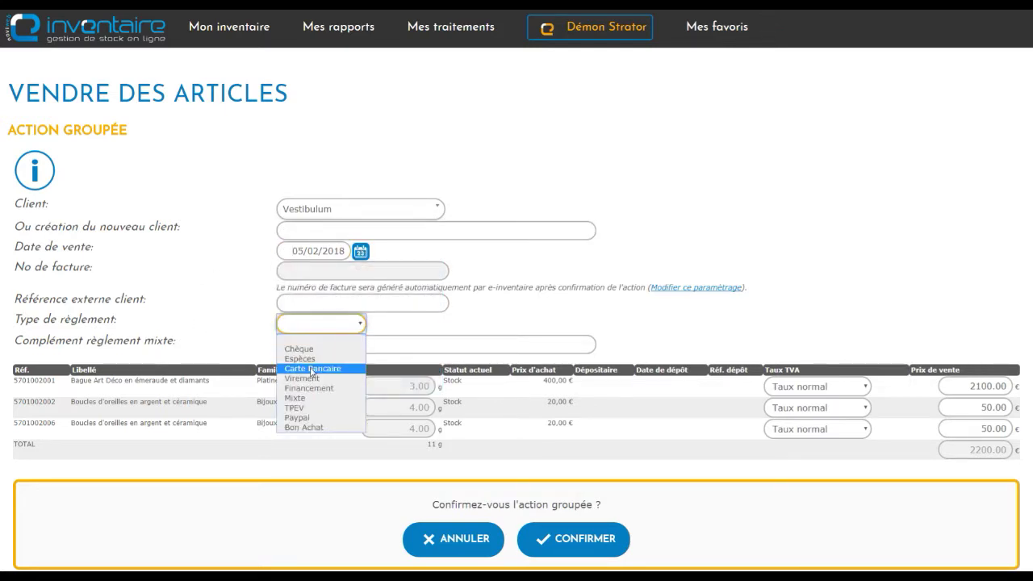
click(310, 350)
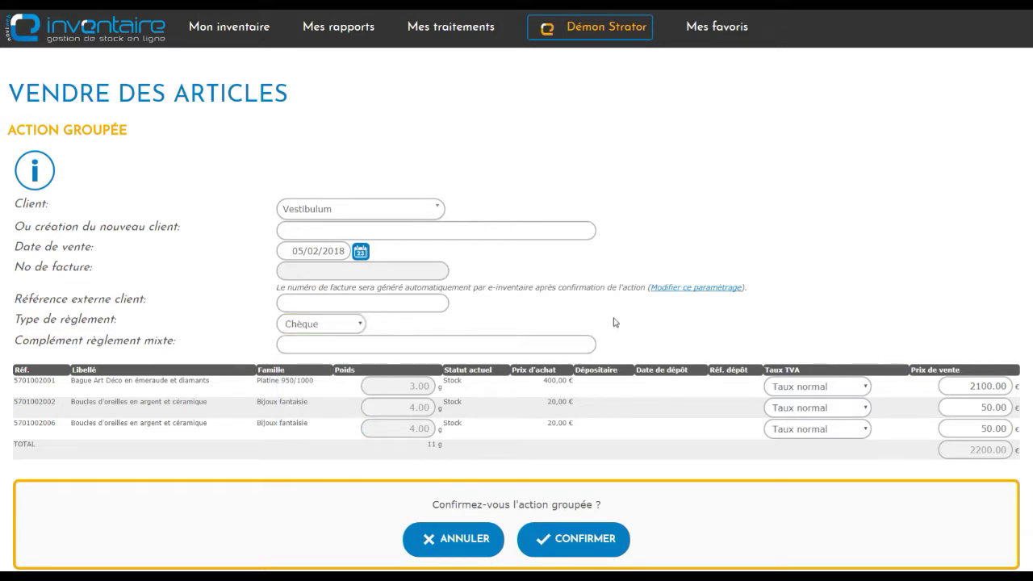
Step: Set the Art Déco ring's sale price to 1900 € and confirm the grouped sale
click(588, 343)
scroll(573, 339, down, 1)
click(565, 336)
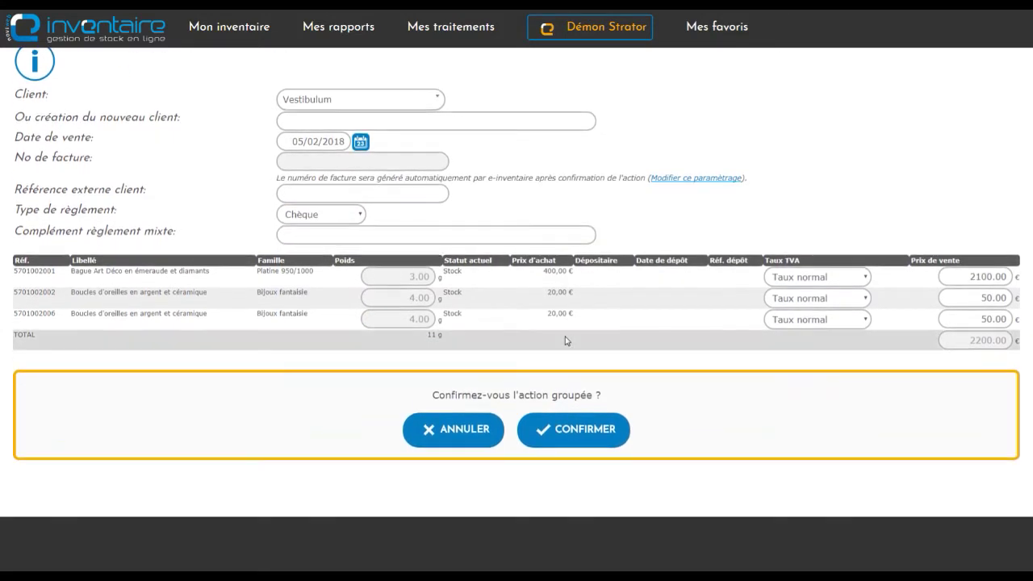
scroll(565, 338, down, 1)
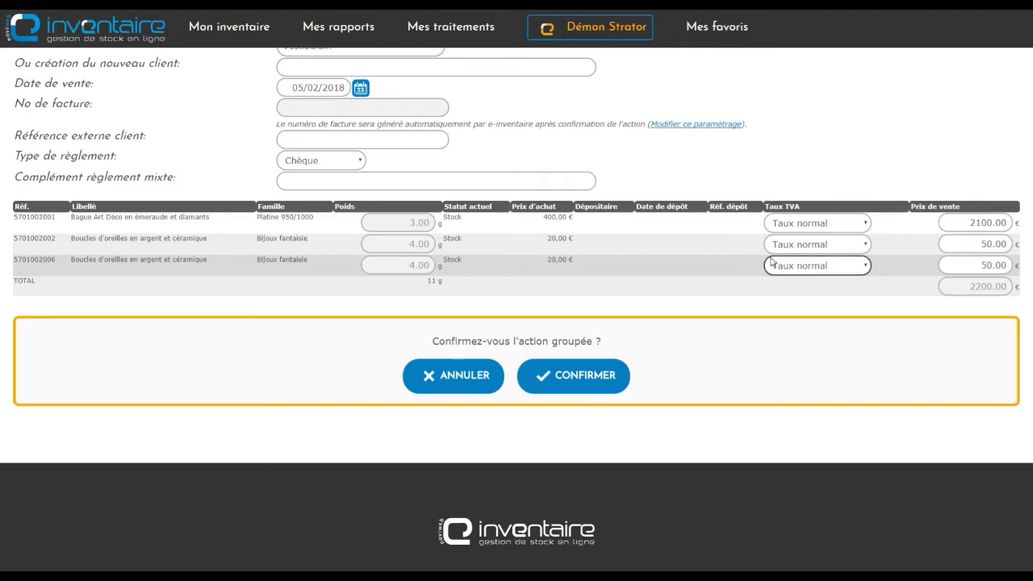
click(959, 227)
click(981, 243)
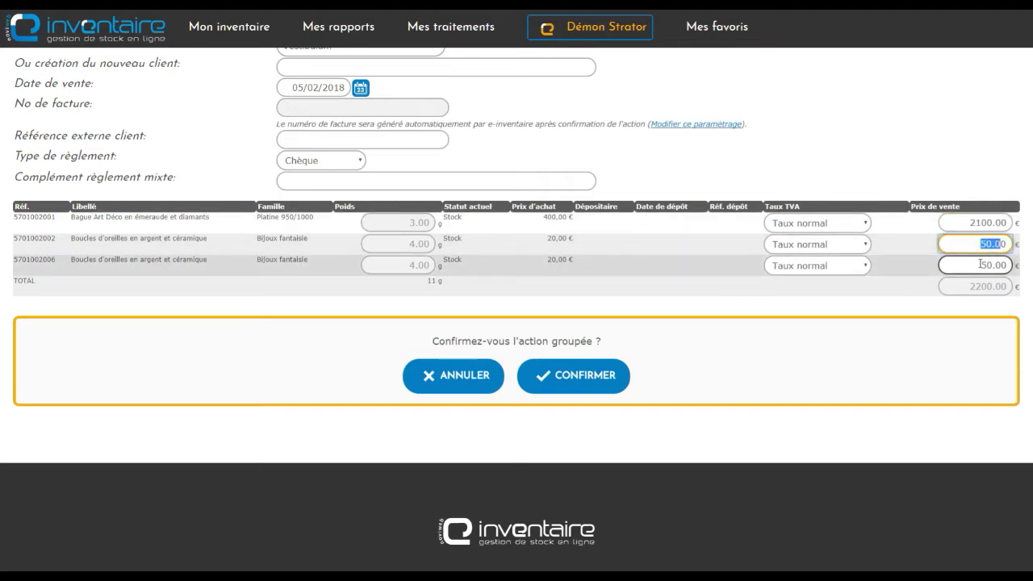
click(981, 265)
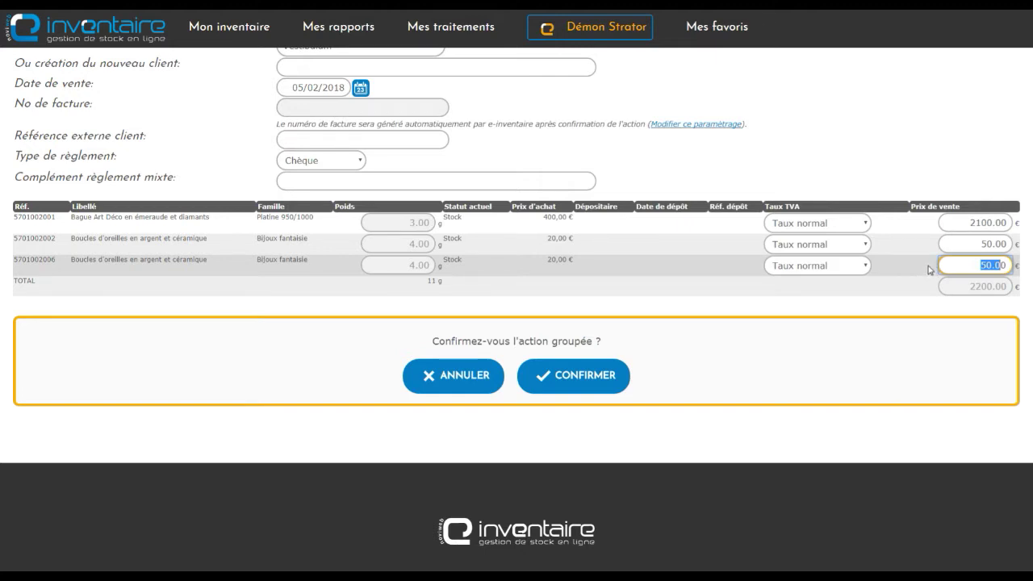
click(969, 223)
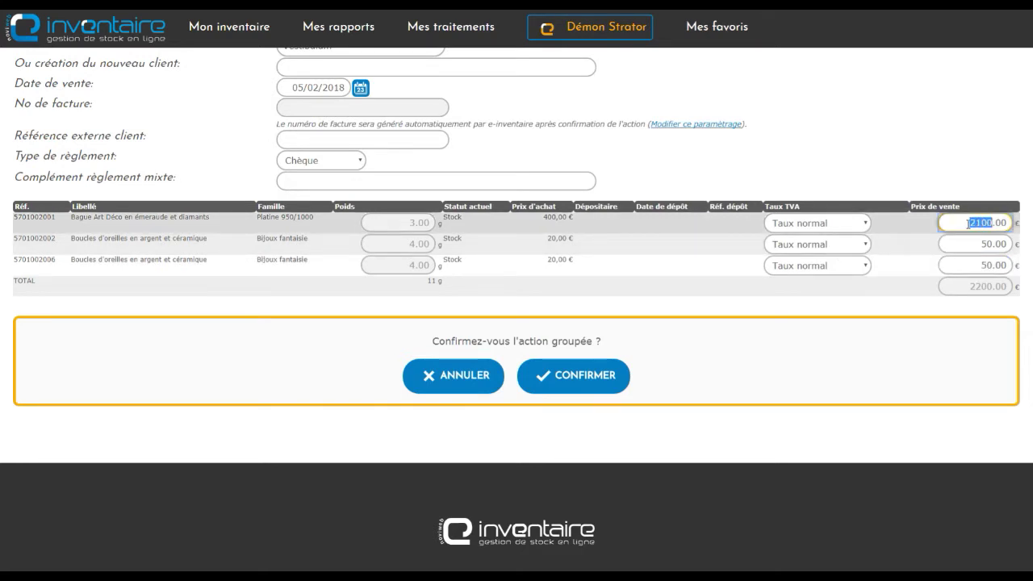
text(1900)
click(305, 306)
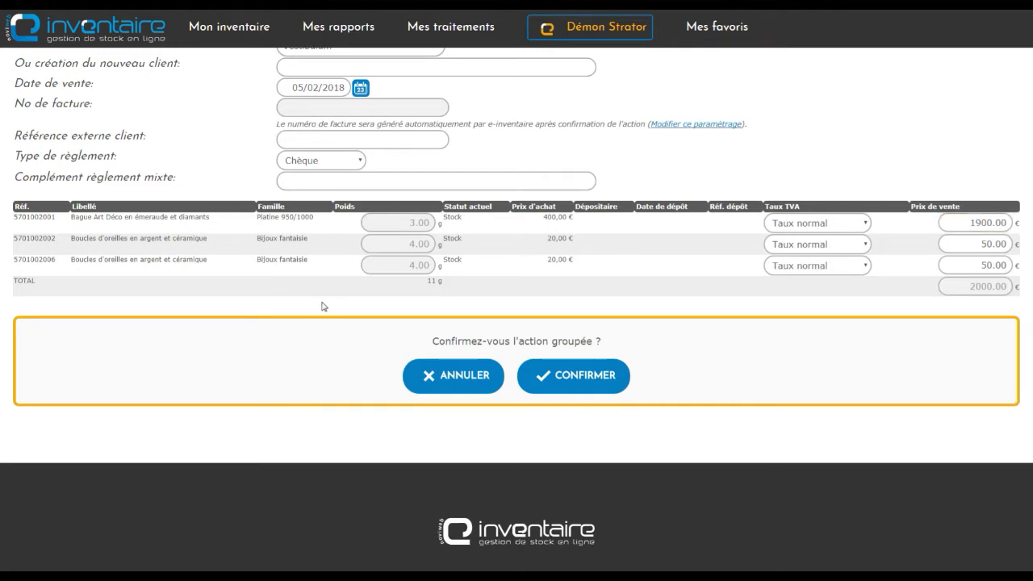
click(586, 378)
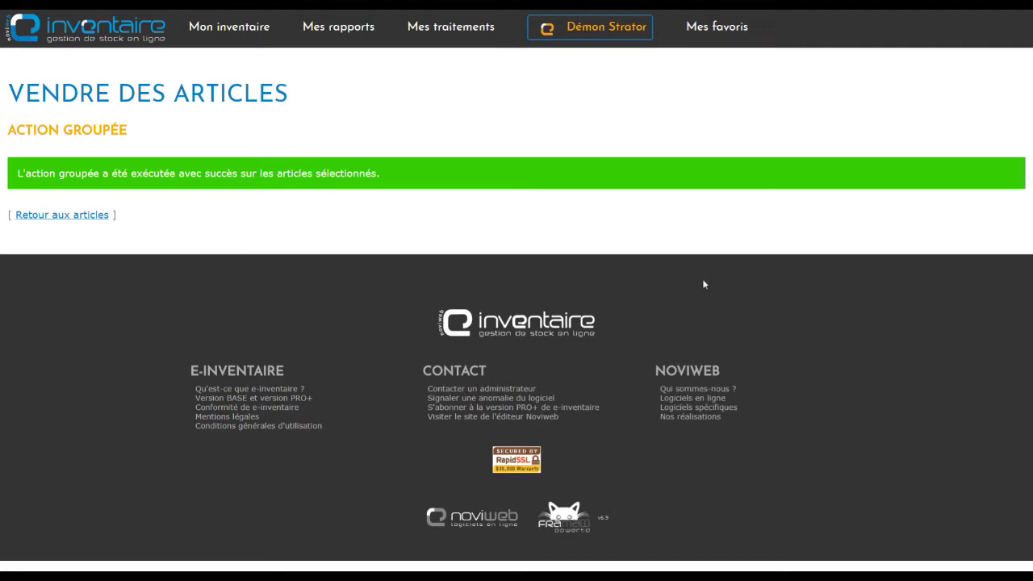
Step: Return to the article list and open the search filters
click(91, 216)
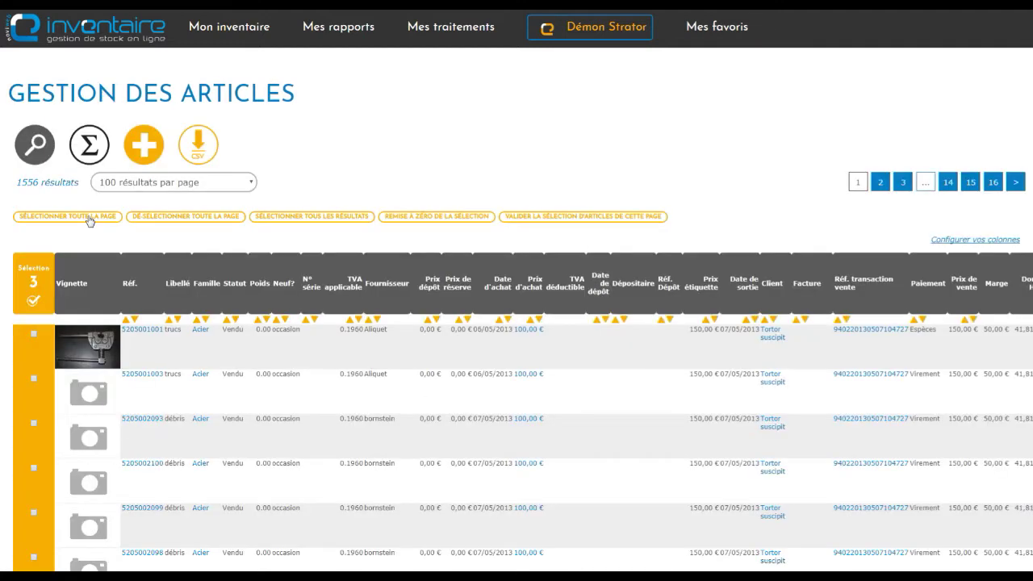
click(32, 145)
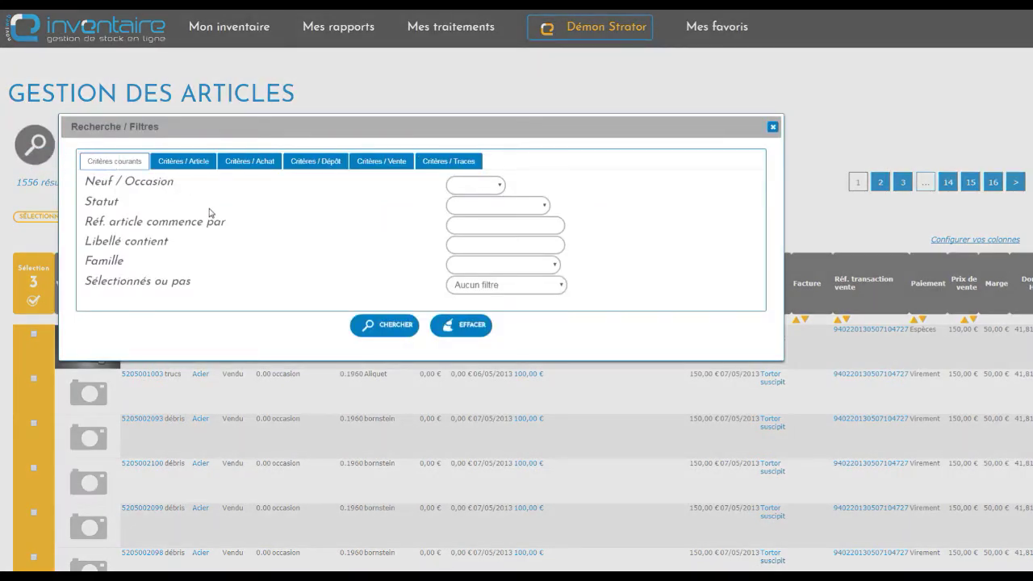